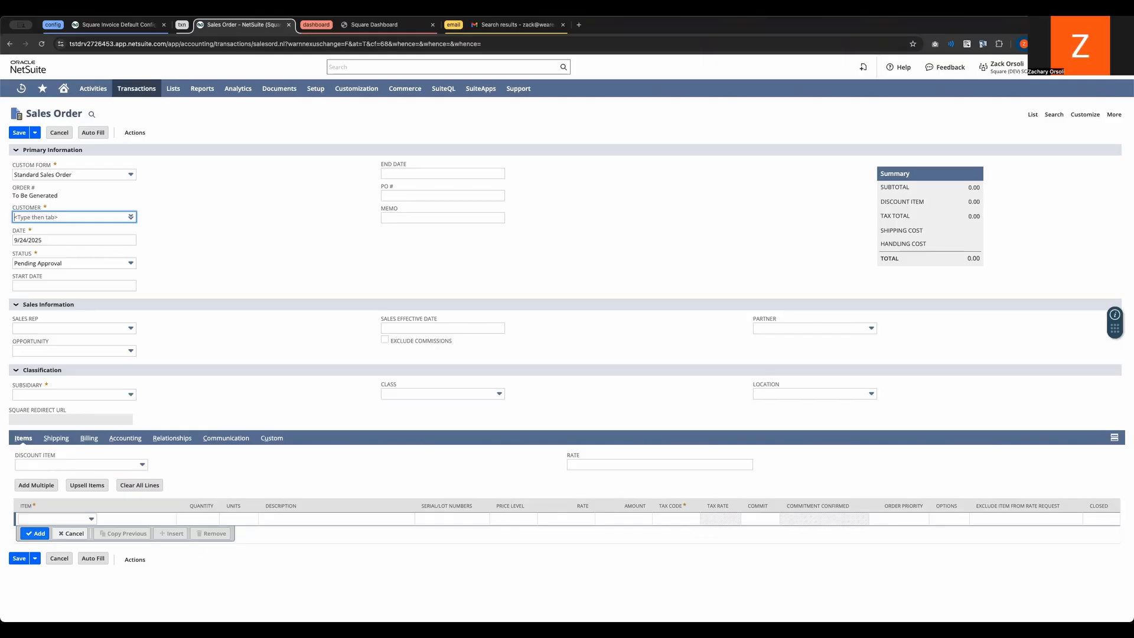
Step: Set the sales order's customer to "sq inv demo - z" and choose Mighthy Oak Chair as the line item
click(69, 213)
text(124)
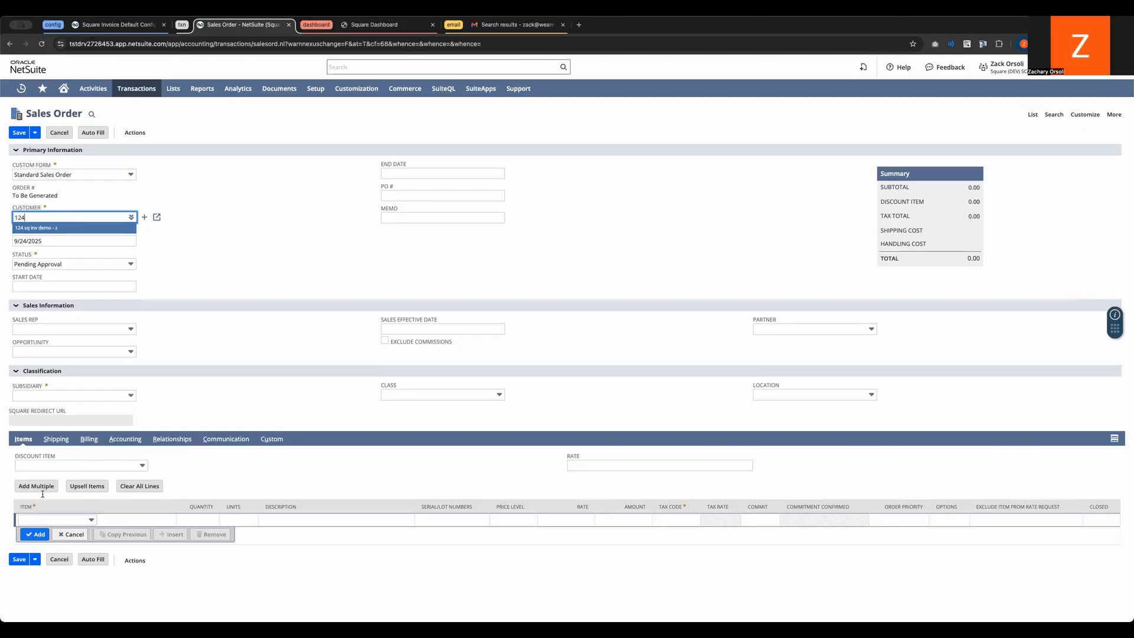
click(58, 518)
click(58, 519)
click(49, 323)
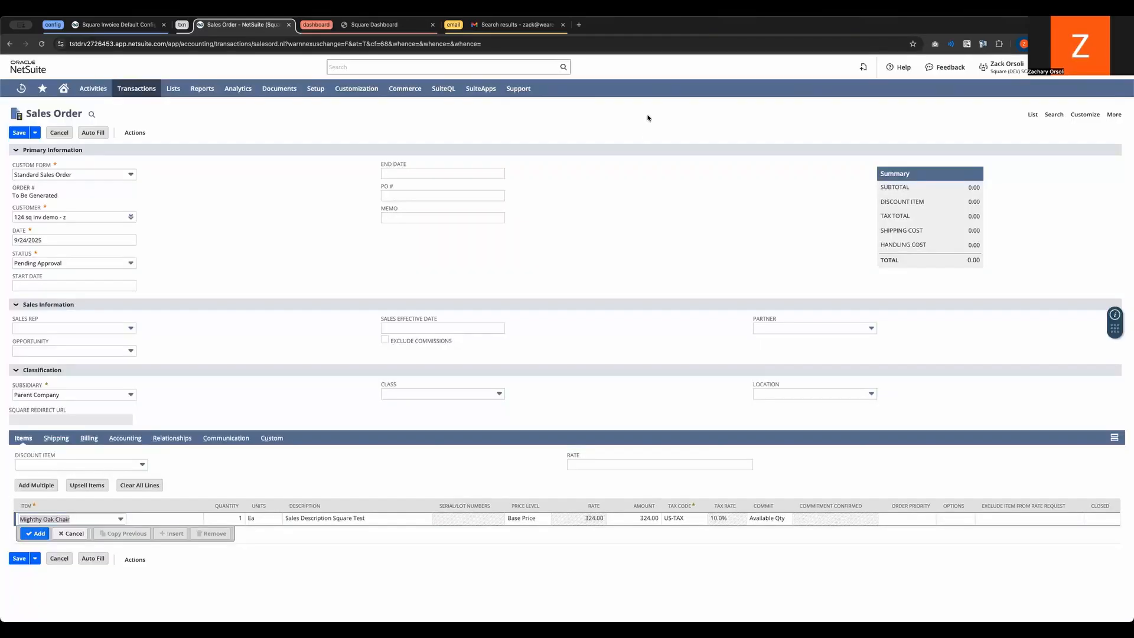
Step: Set the location to California Store and clear the payment option in the order's billing details
click(804, 394)
click(802, 431)
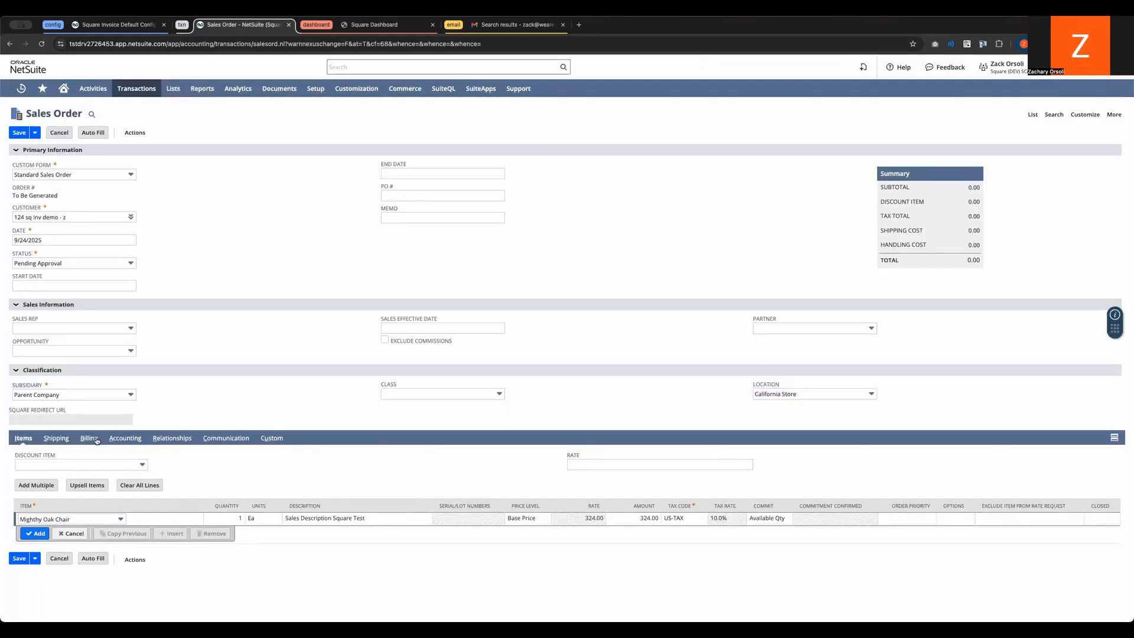
click(90, 439)
scroll(150, 495, down, 1)
click(96, 547)
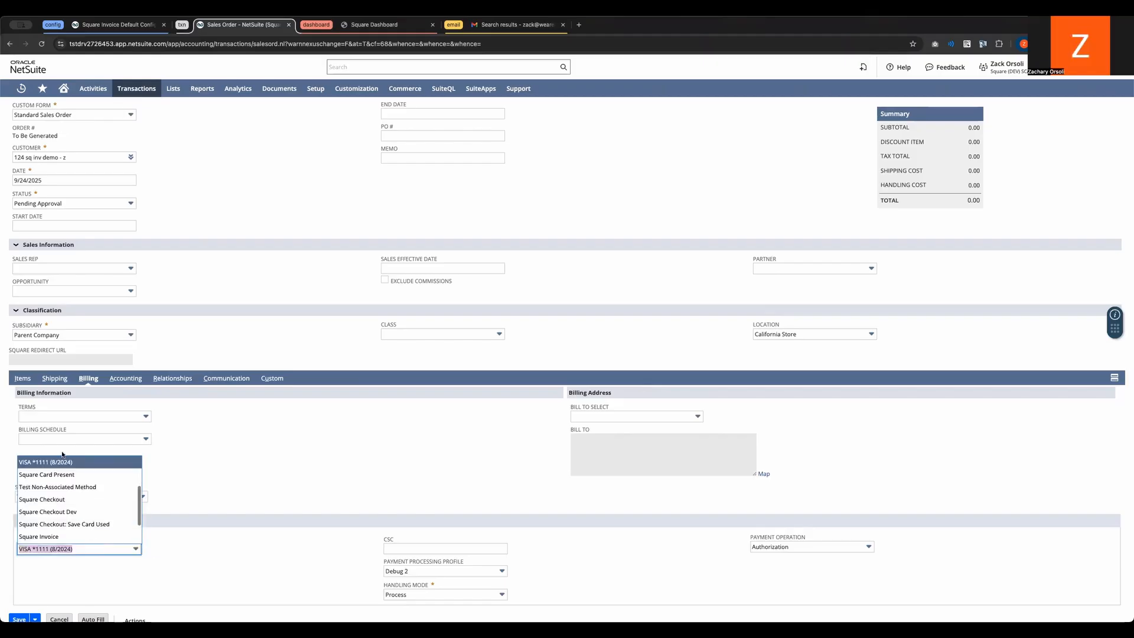
scroll(66, 467, up, 1)
scroll(71, 526, up, 2)
click(71, 524)
click(274, 513)
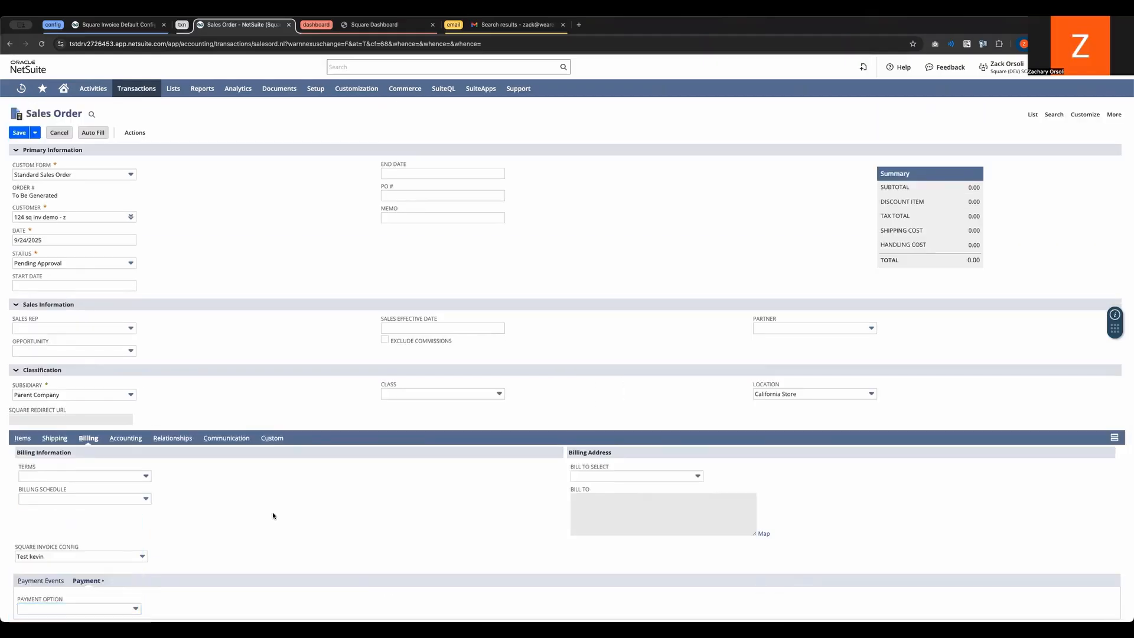
Step: Set the order's Square Invoice Config field to "Square Invoice Config" and save the sales order
scroll(274, 515, down, 1)
drag(85, 518, 15, 520)
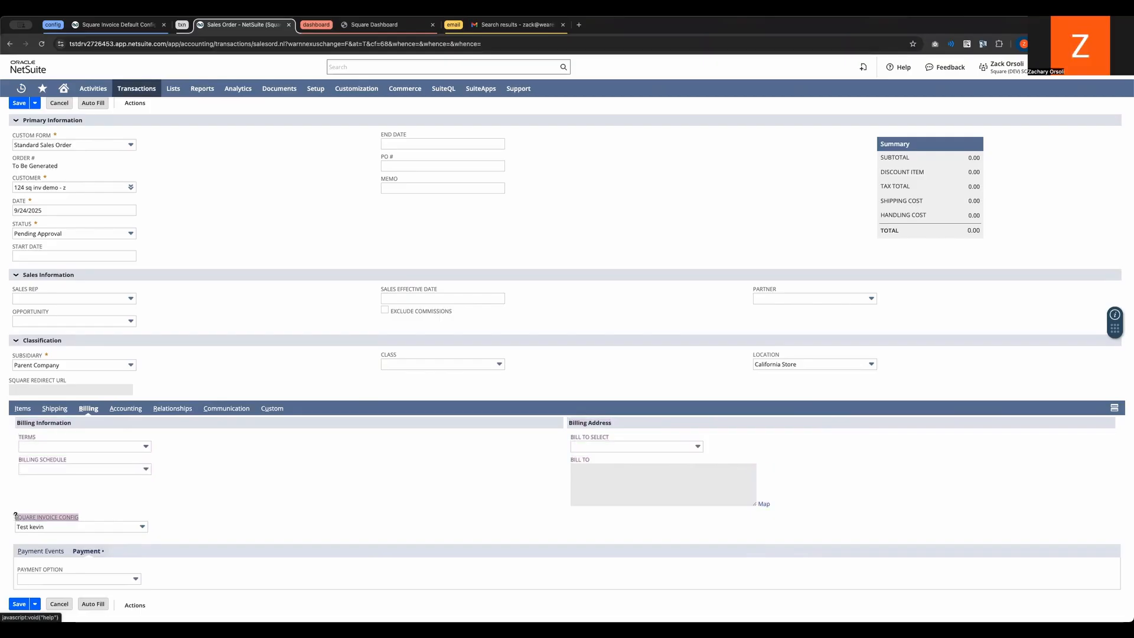
click(108, 524)
click(108, 524)
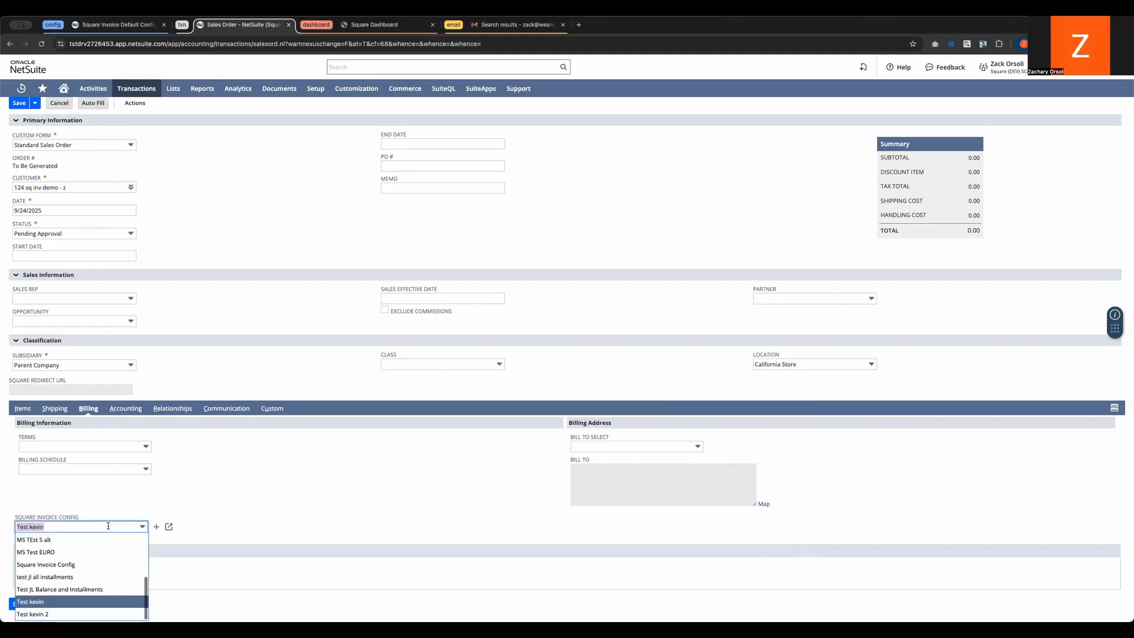
click(88, 571)
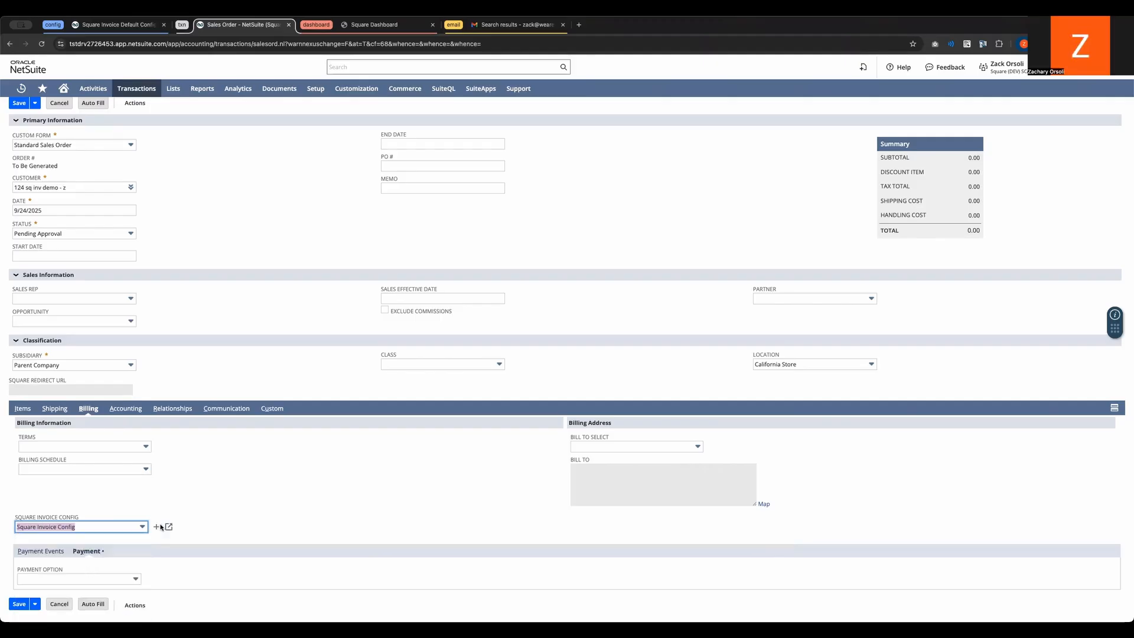
scroll(169, 520, up, 1)
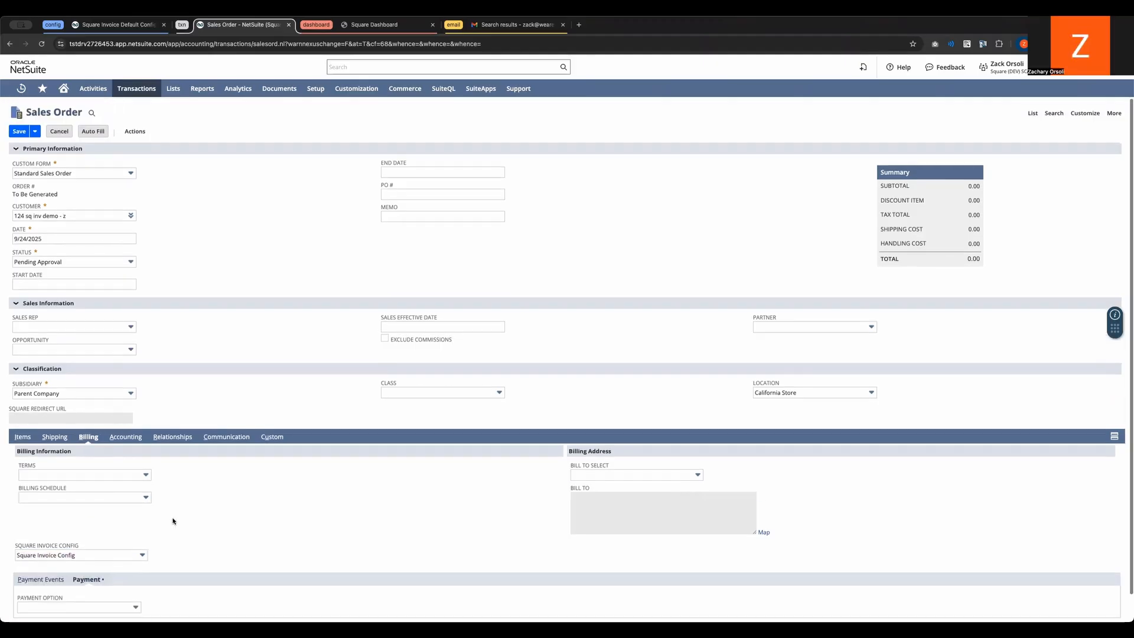
click(16, 135)
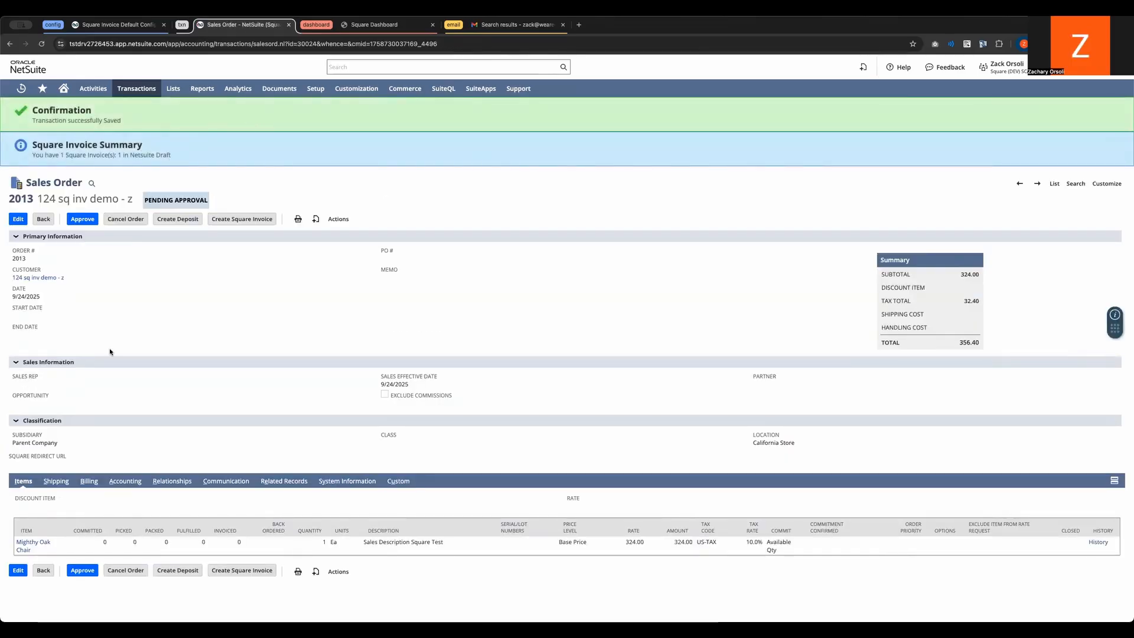
Step: Open the Square Invoice record linked in the saved sales order's billing details in a separate browser tab
drag(32, 155, 170, 156)
click(170, 156)
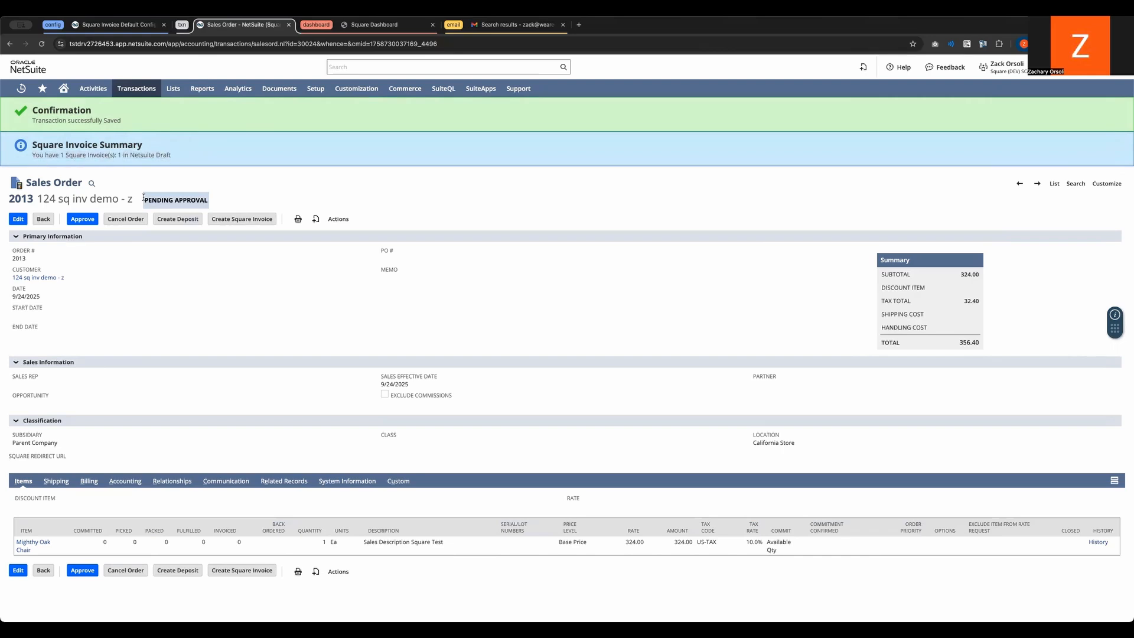
click(89, 480)
scroll(162, 462, down, 1)
scroll(163, 461, down, 1)
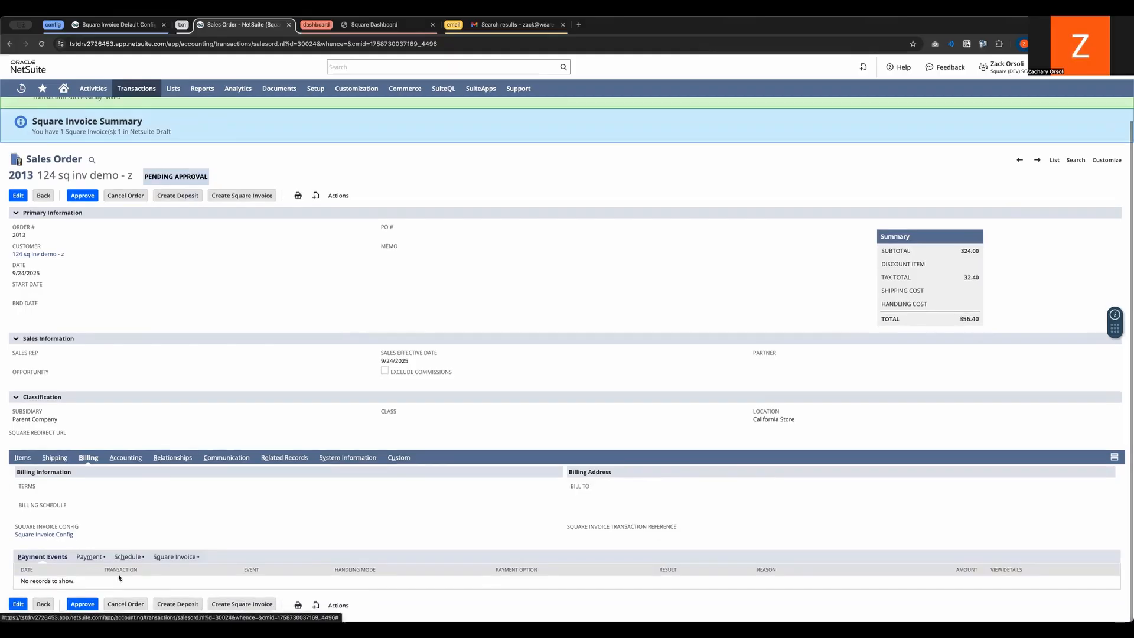
click(184, 557)
super+click(364, 582)
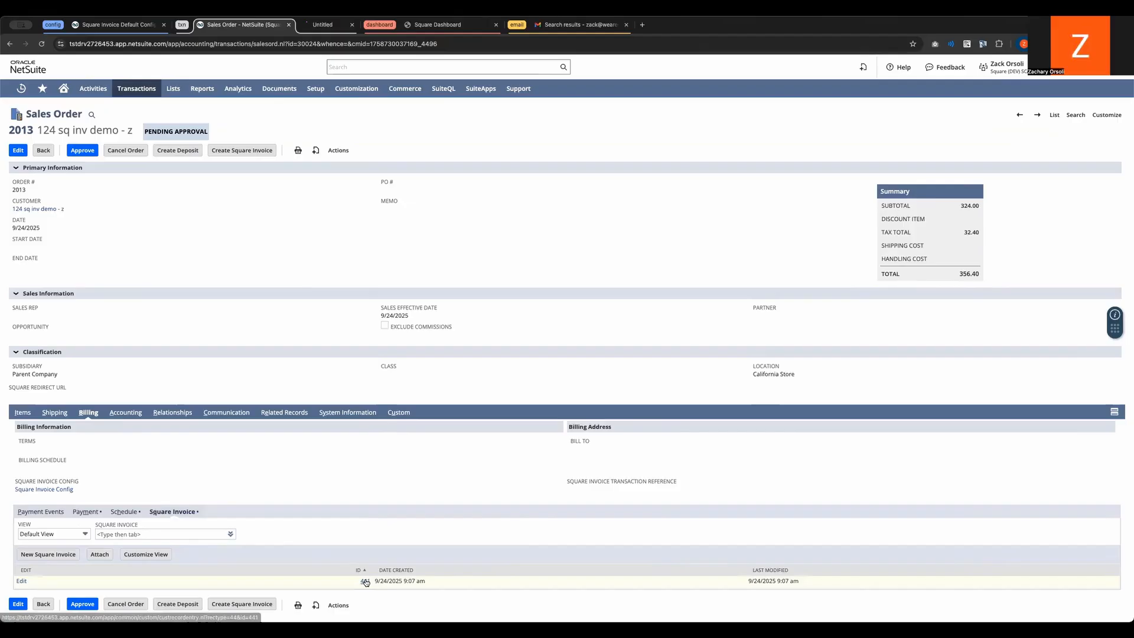
click(348, 25)
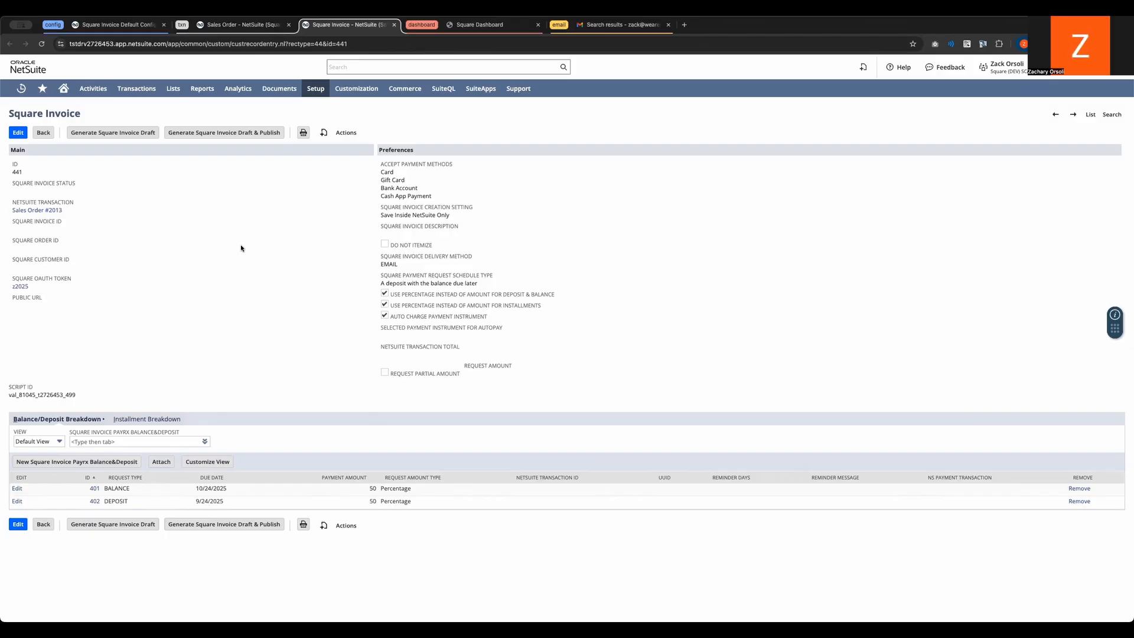
Step: Open the Square Invoice for editing and review its request total and the balance and deposit lines with their due dates
click(29, 135)
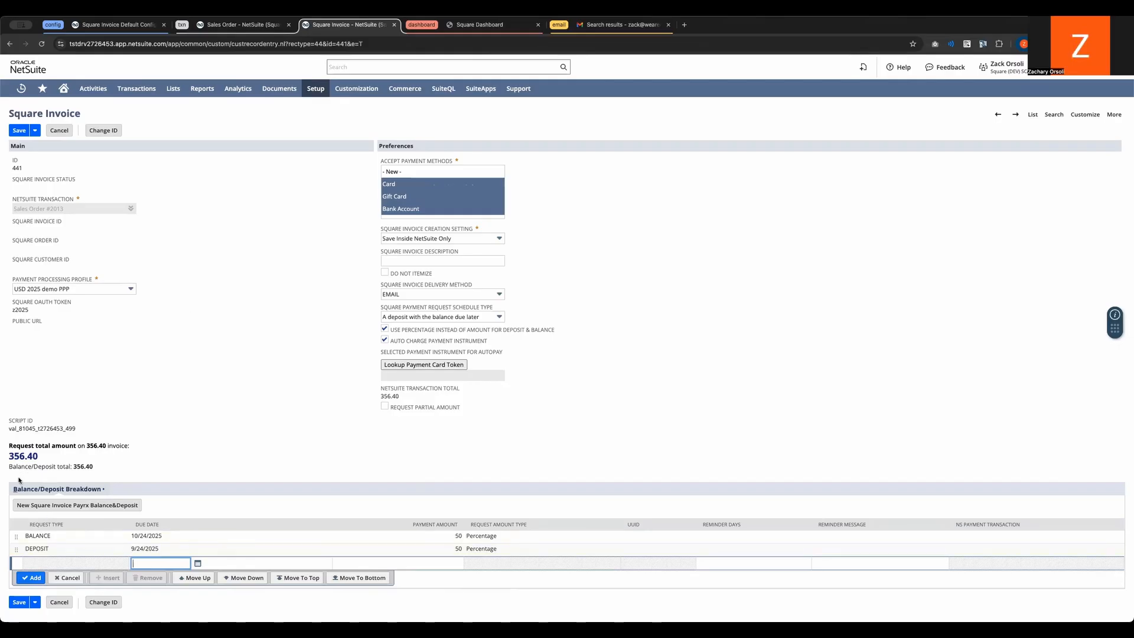
drag(12, 450, 8, 548)
click(15, 541)
click(31, 537)
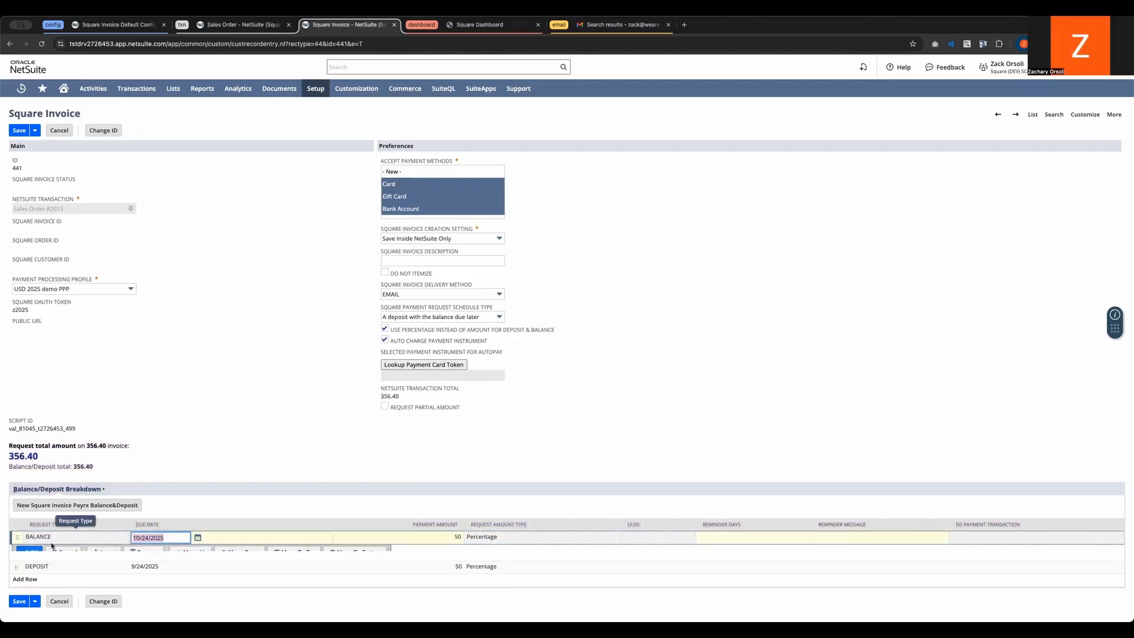
click(67, 553)
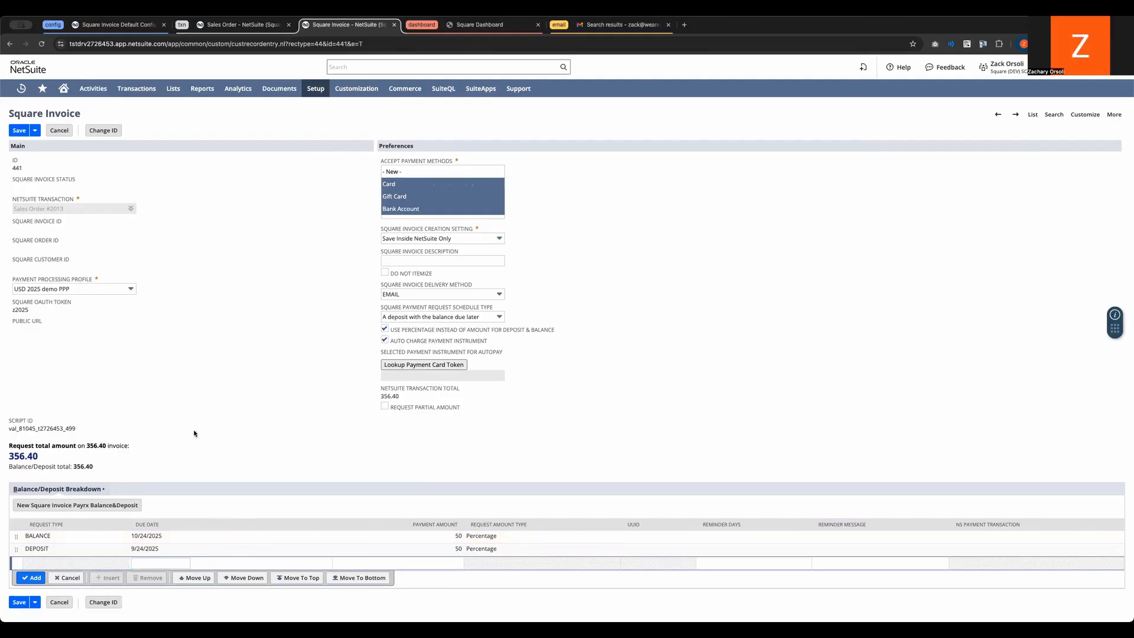
drag(135, 550, 155, 549)
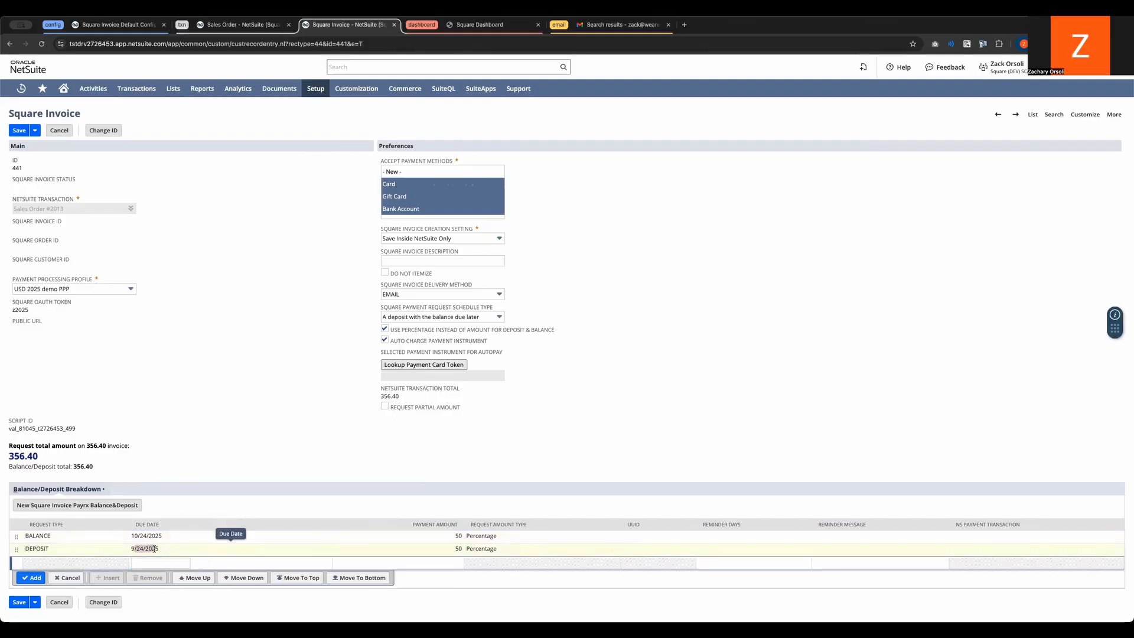
click(160, 552)
drag(34, 458, 8, 457)
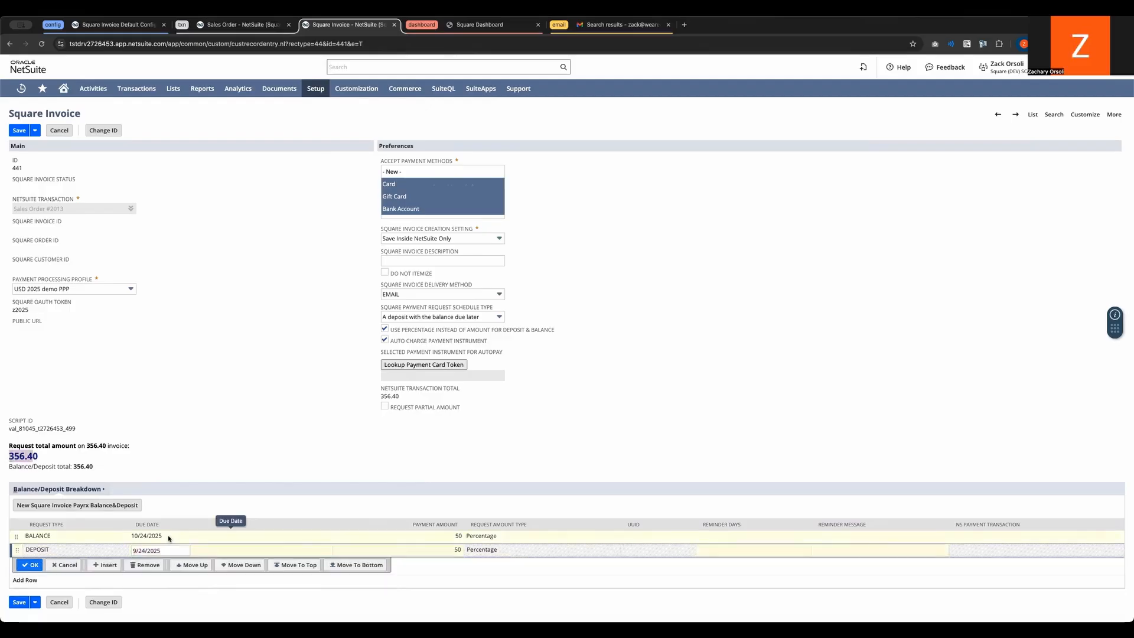
click(204, 456)
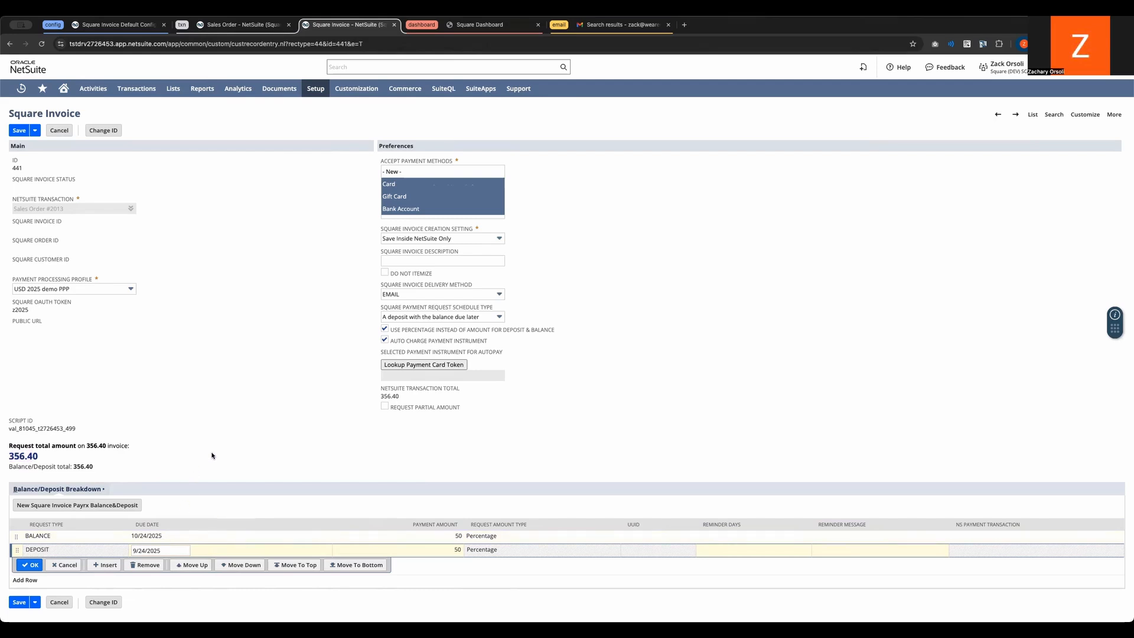
Step: Review the invoice's accepted payment methods and delivery method options
scroll(412, 191, down, 2)
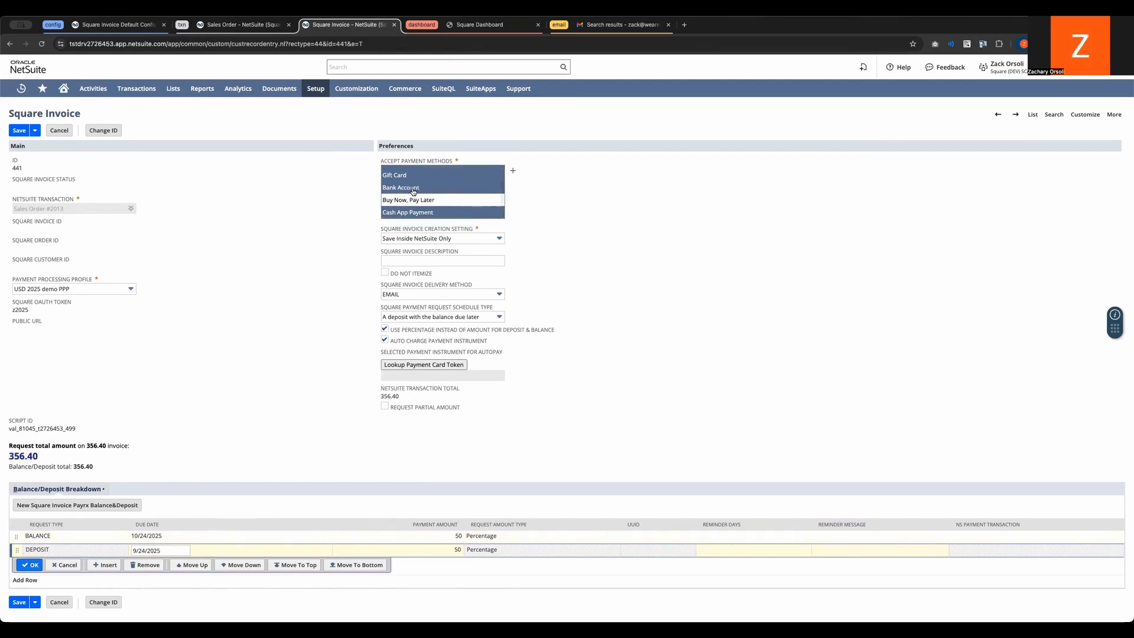
scroll(413, 191, up, 2)
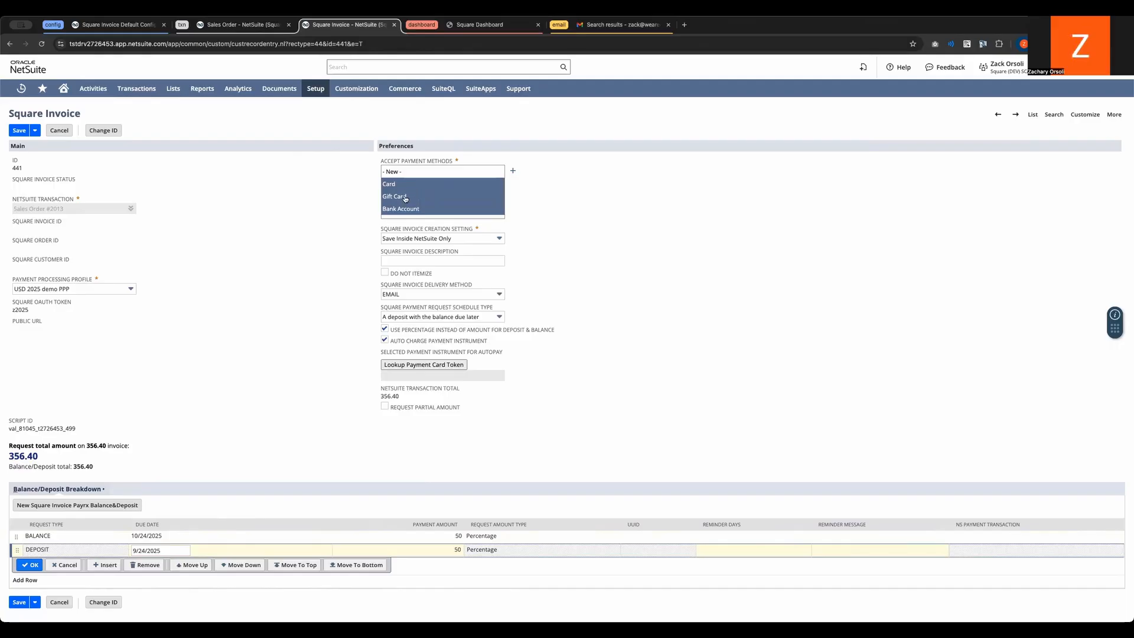
scroll(405, 198, down, 2)
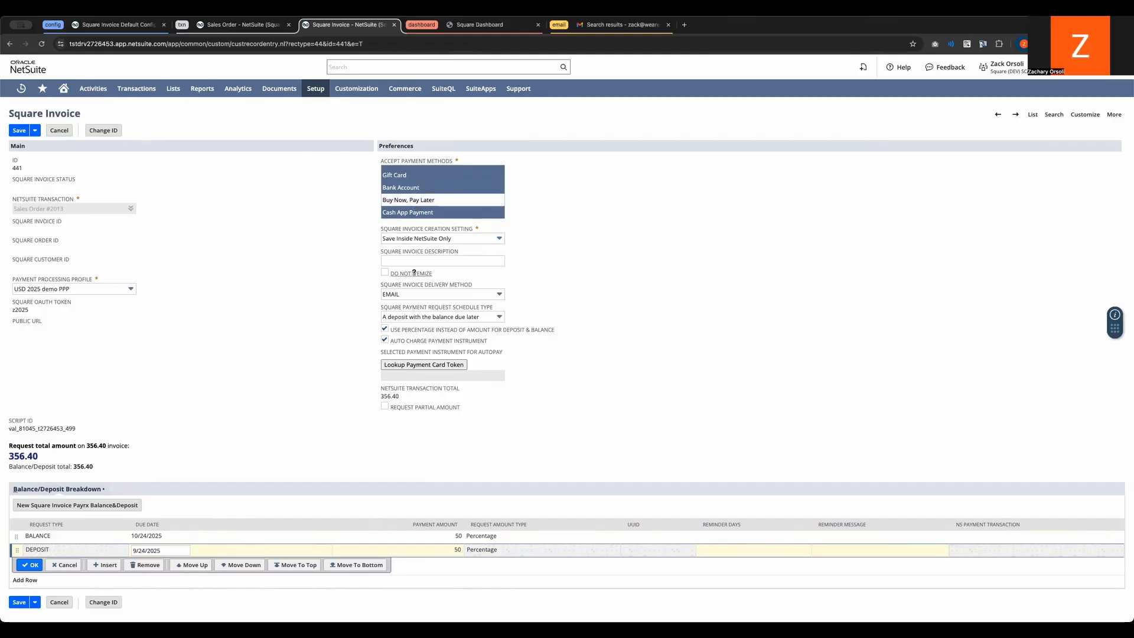
click(414, 295)
click(317, 290)
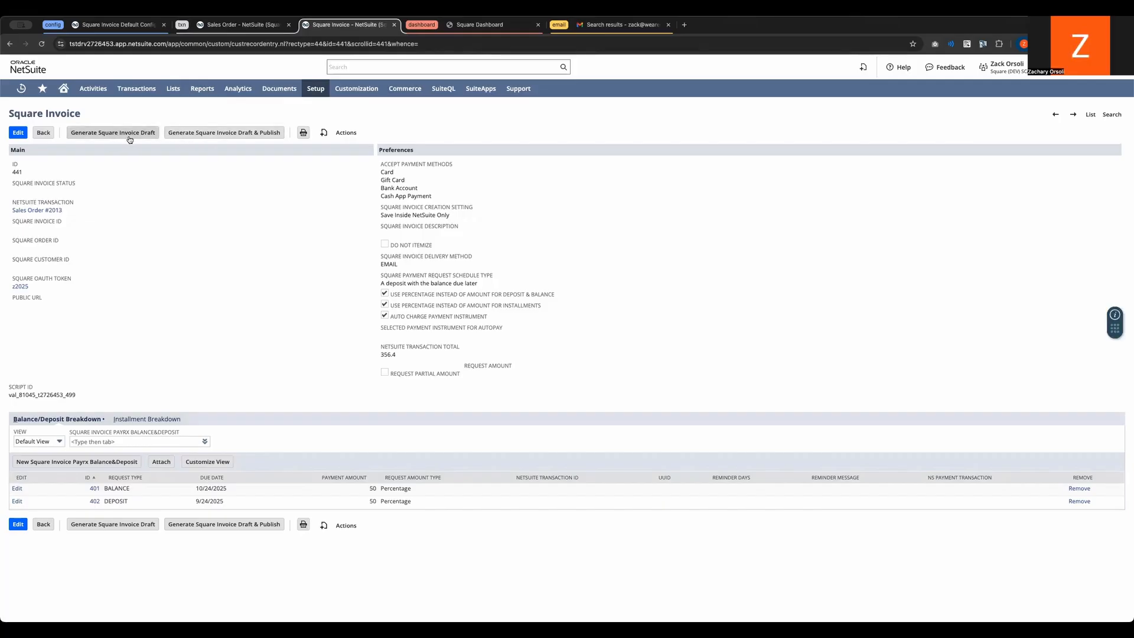
Step: Generate and publish the Square invoice draft, and highlight its public URL
click(214, 133)
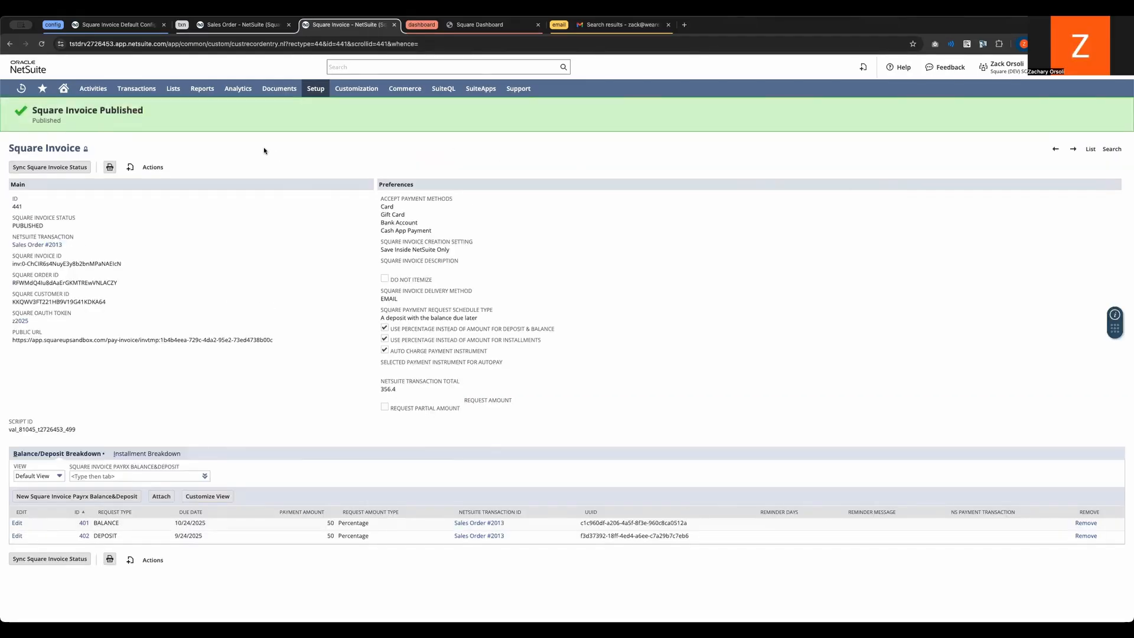
triple_click(80, 343)
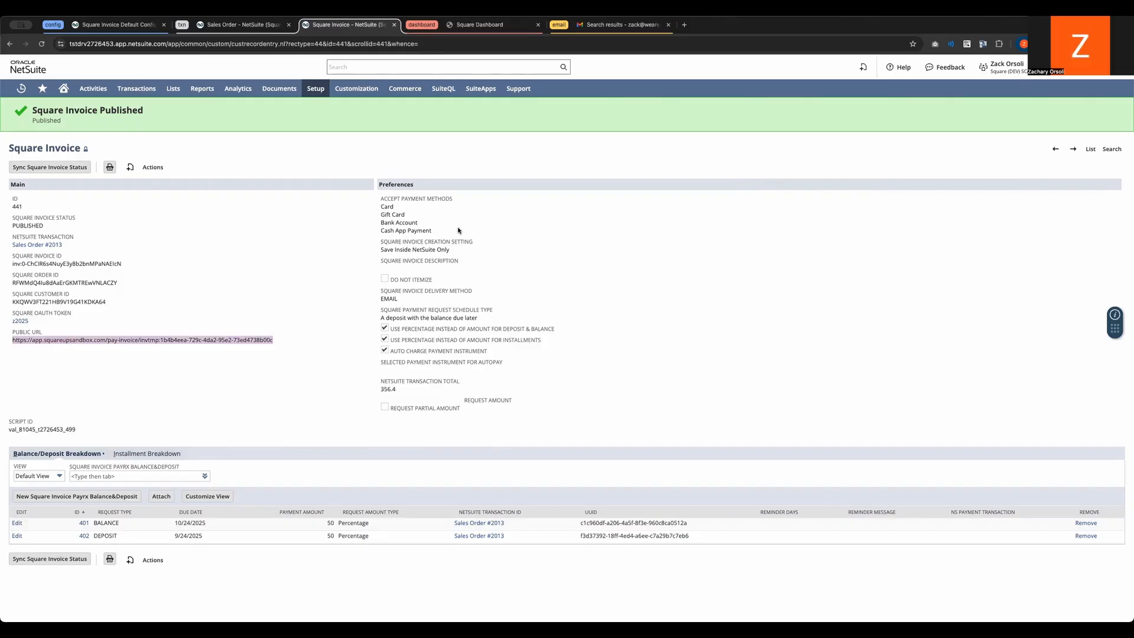
Step: Switch to Gmail, remove the date range filter from the sandbox invoice search, and open the newest invoice email
click(614, 24)
click(76, 119)
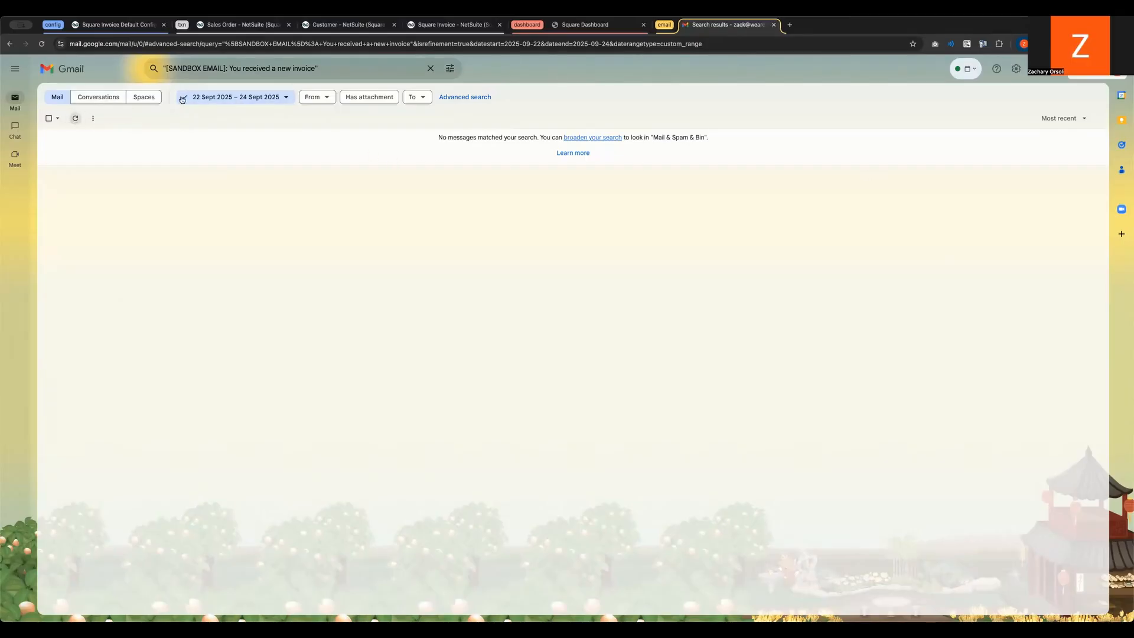
click(236, 97)
click(214, 115)
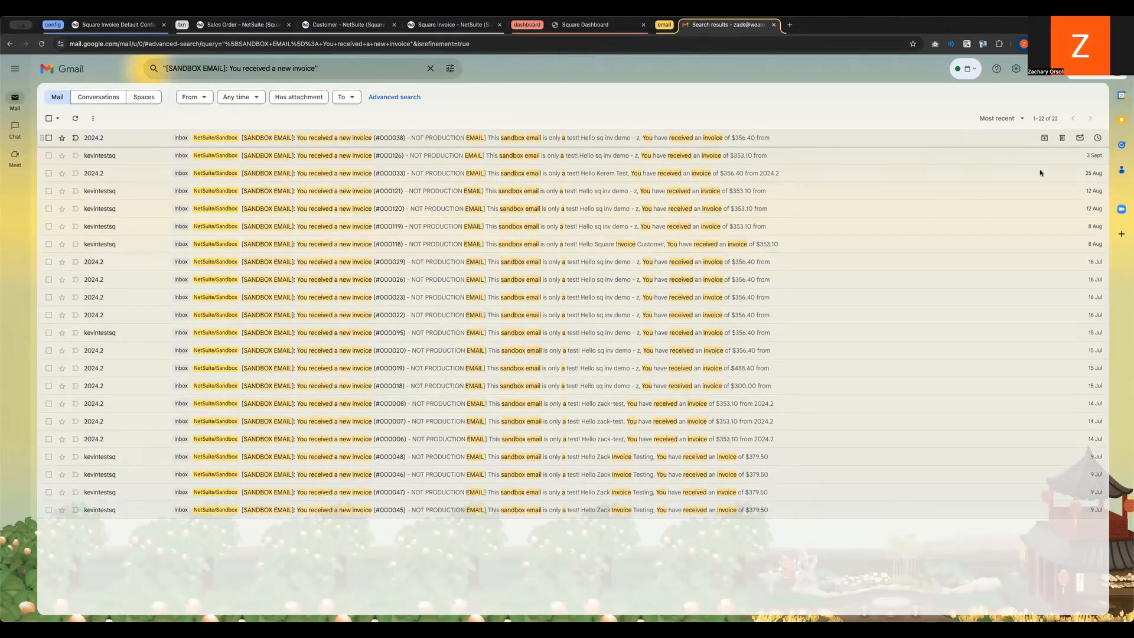
click(1028, 138)
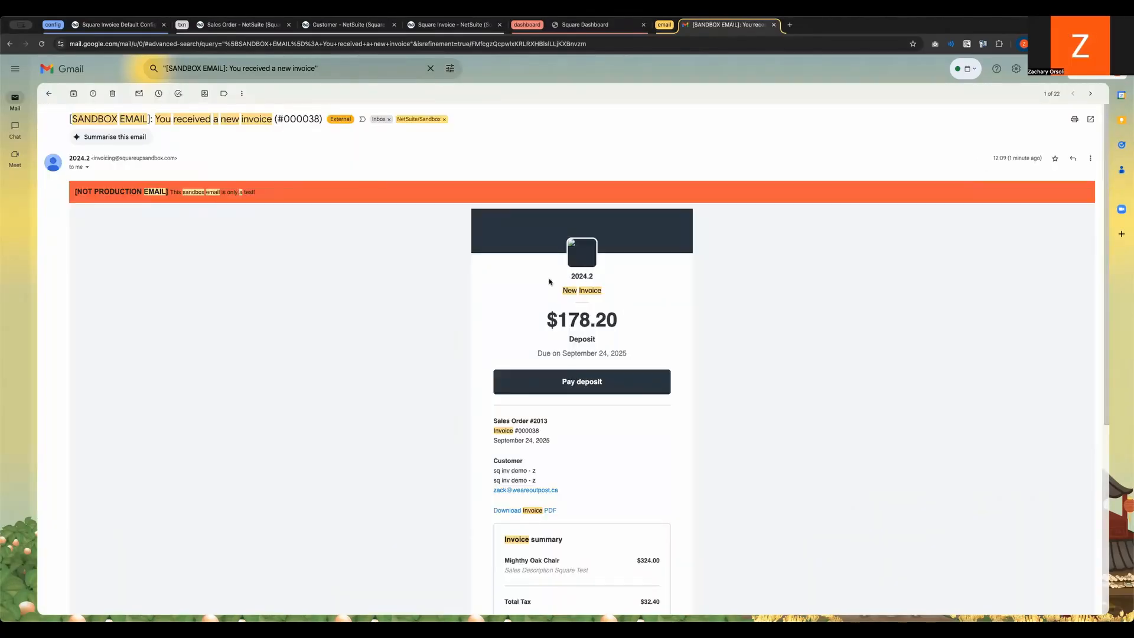
Step: Review the deposit and balance schedule and the invoice summary in the email
scroll(499, 277, down, 4)
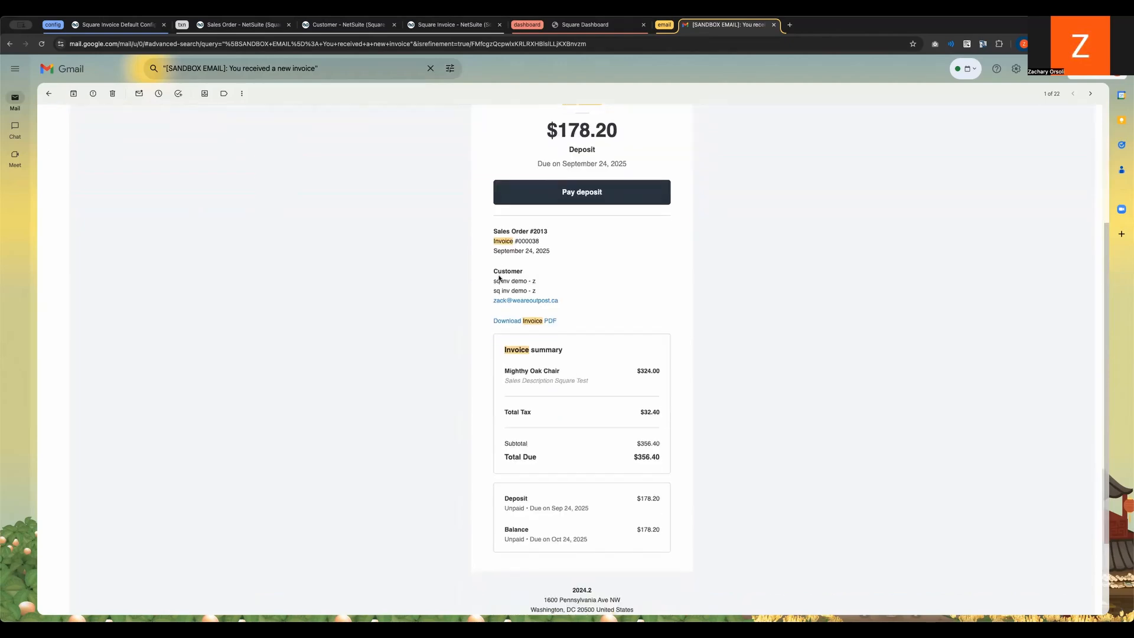
drag(501, 493, 672, 553)
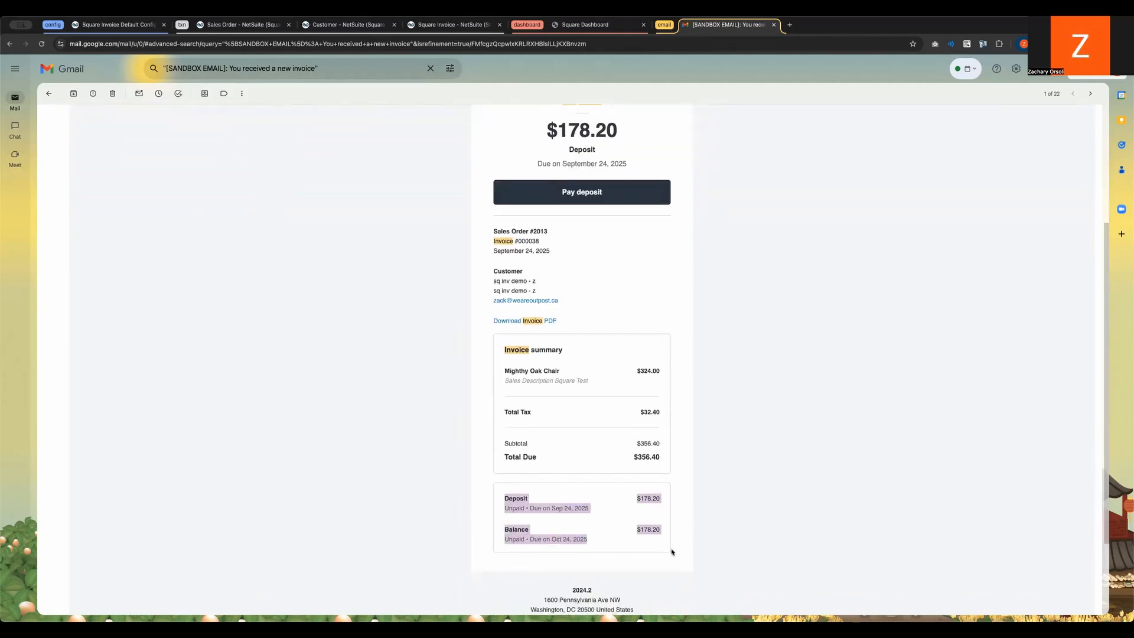
click(672, 548)
drag(503, 348, 643, 459)
click(644, 458)
Step: Open the deposit payment page from the email, choose Bank (ACH), and continue through Plaid to its institution selection
scroll(584, 312, up, 2)
click(576, 298)
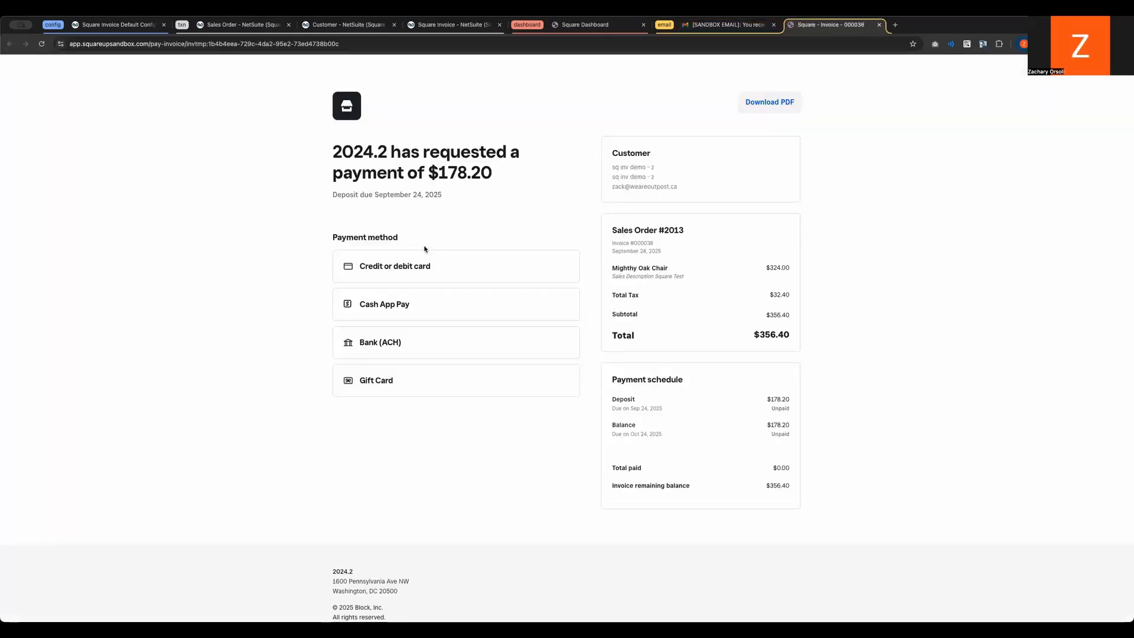
click(401, 344)
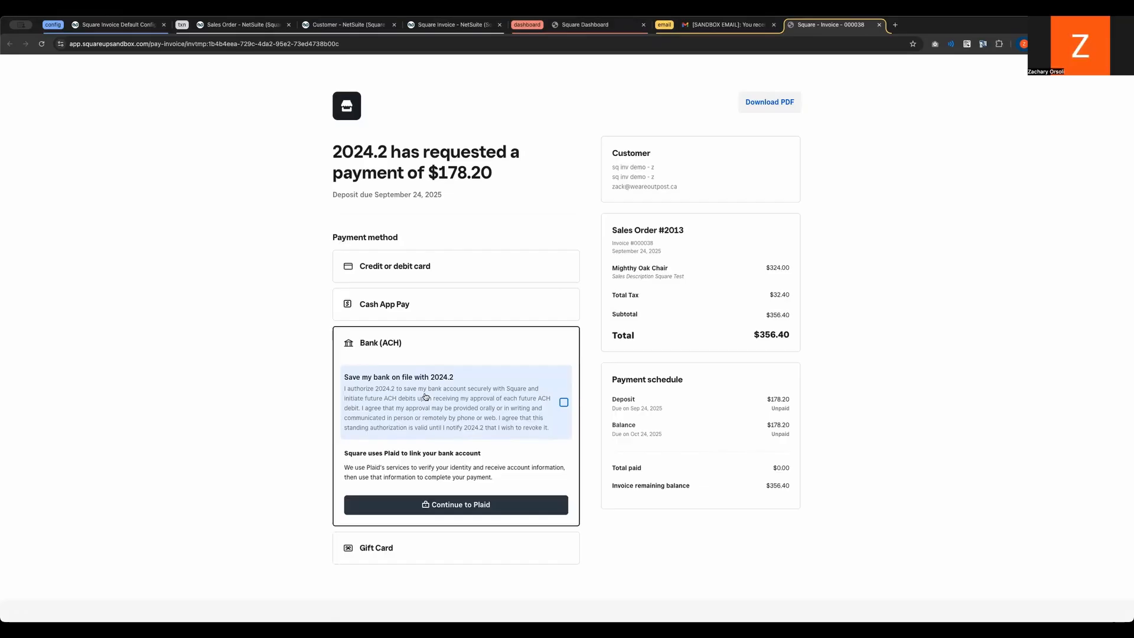
click(448, 502)
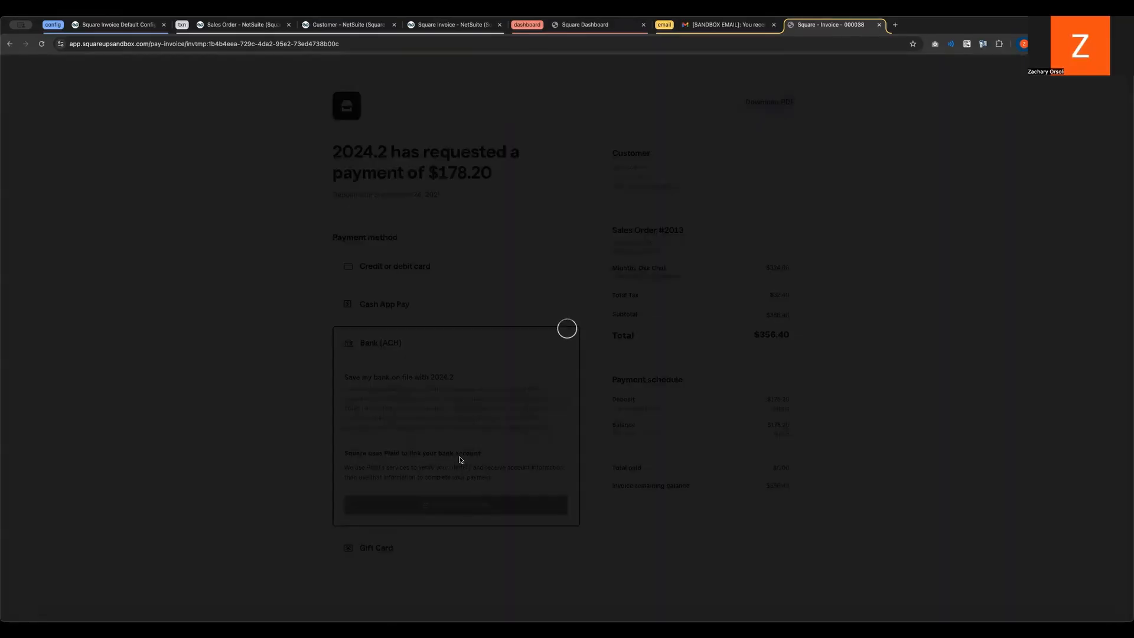
click(565, 448)
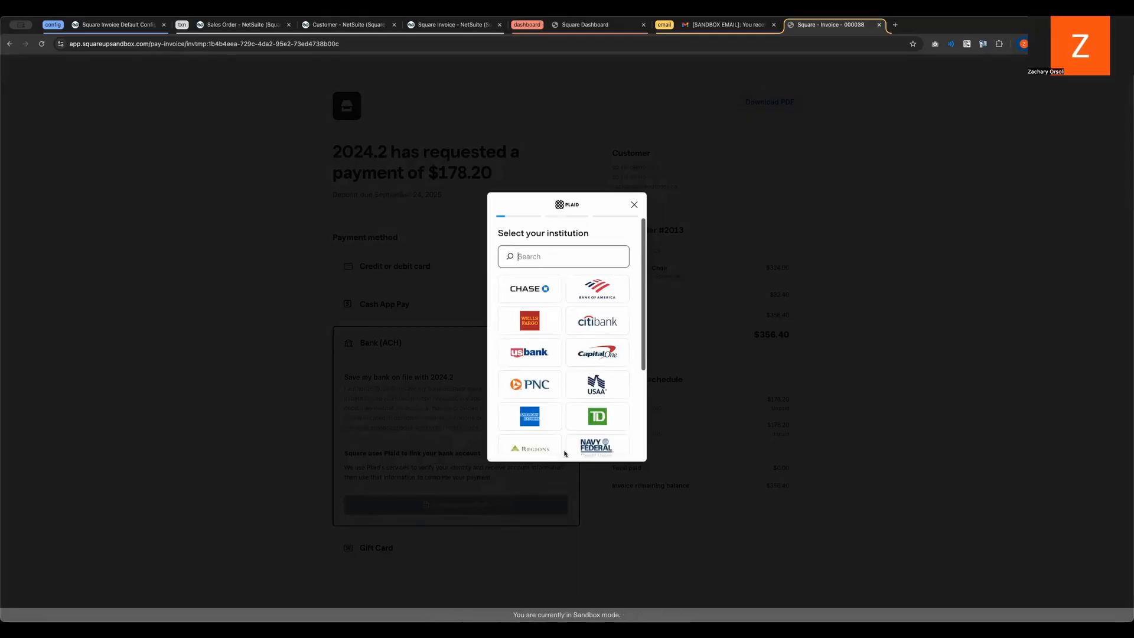
Step: Look through Plaid's institution list and exit bank linking without choosing an institution
scroll(567, 351, down, 3)
scroll(564, 355, up, 5)
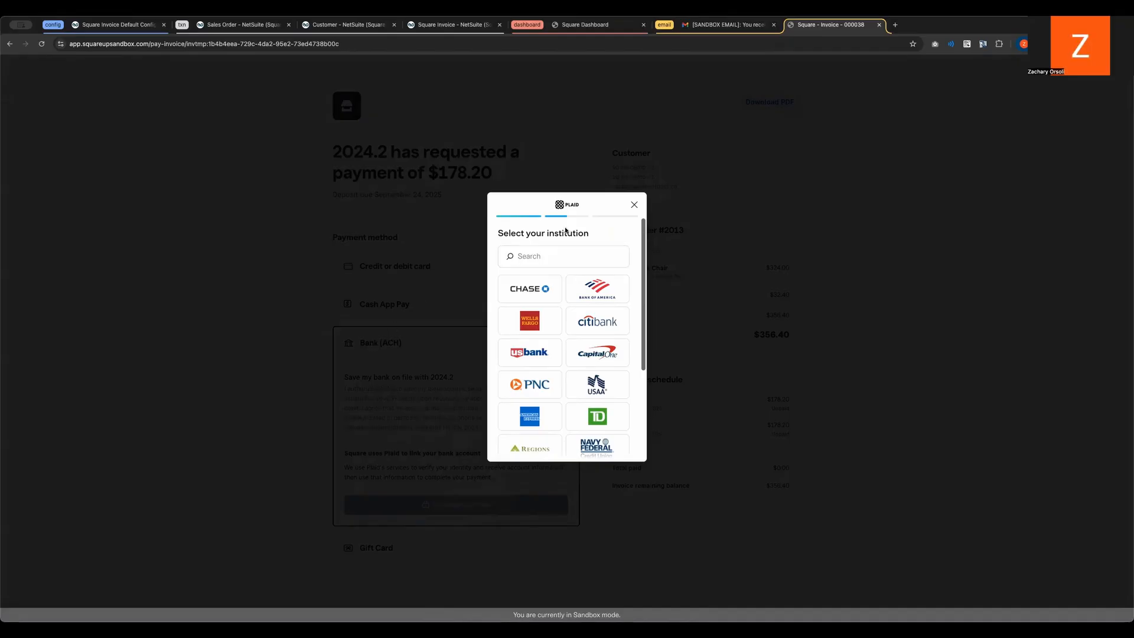
click(632, 207)
click(567, 413)
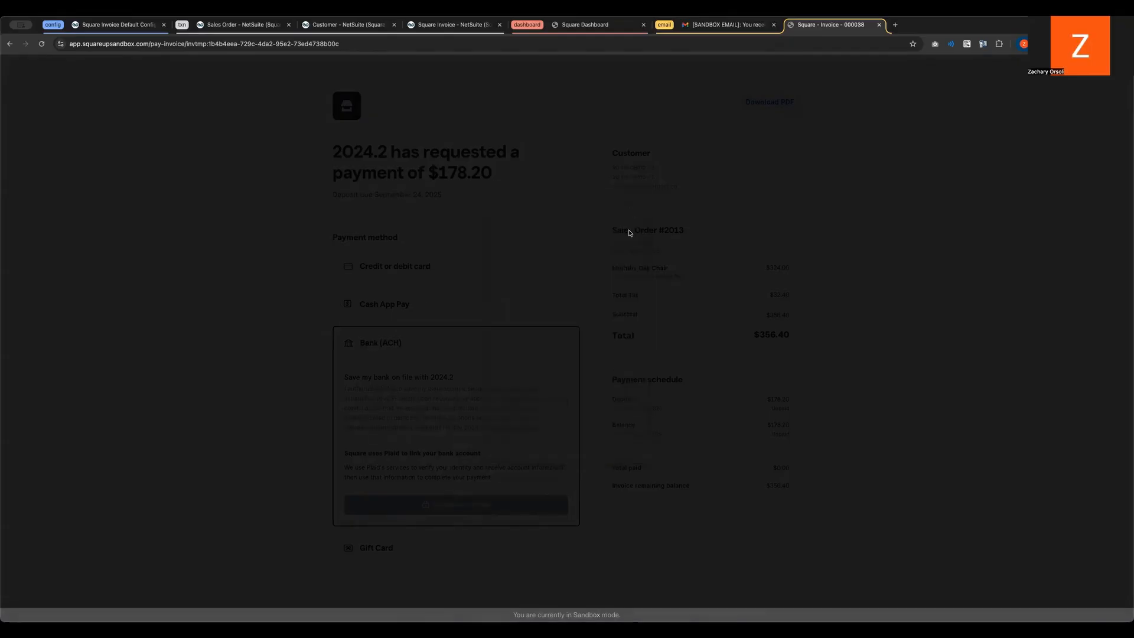
Step: Choose credit or debit card as the payment method and enter test as the cardholder name
click(404, 268)
click(385, 346)
text(test)
key(Tab)
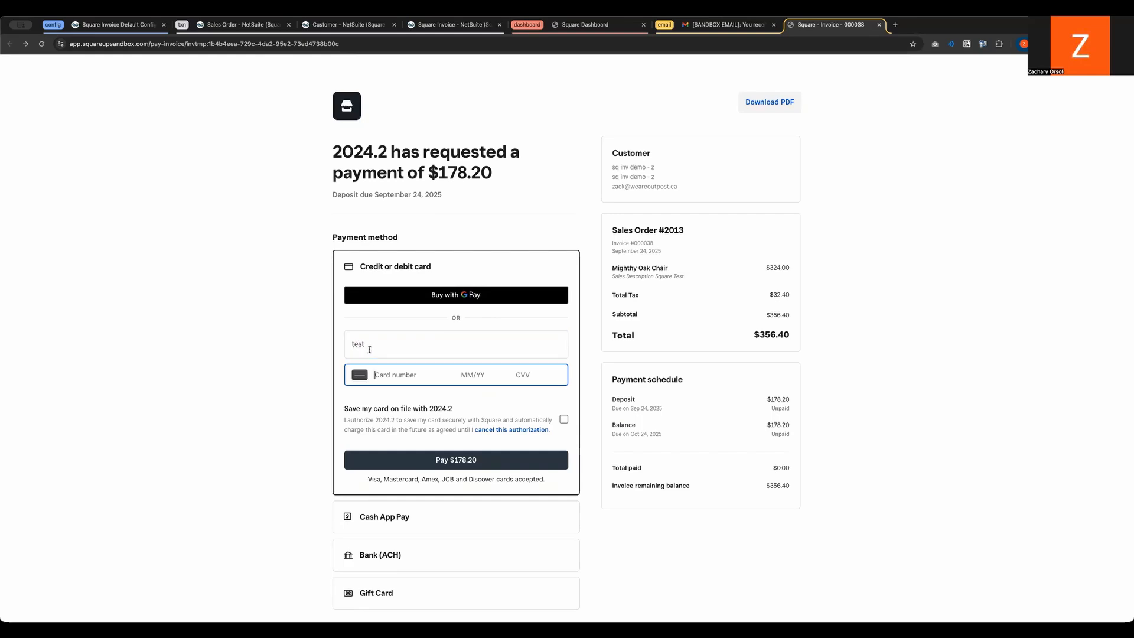
Step: Enter the card number, expiry date, CVV and postal code, and pay the $178.20 deposit
text(4111 1111 1111 1111 12/34 123 902)
text(10)
key(Tab)
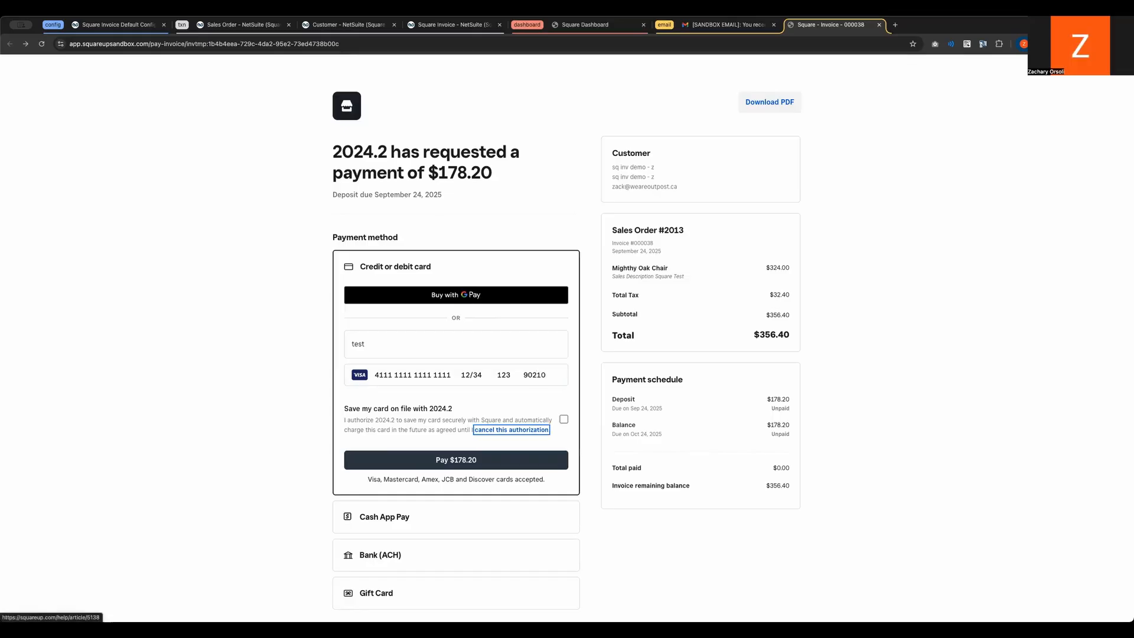
click(415, 460)
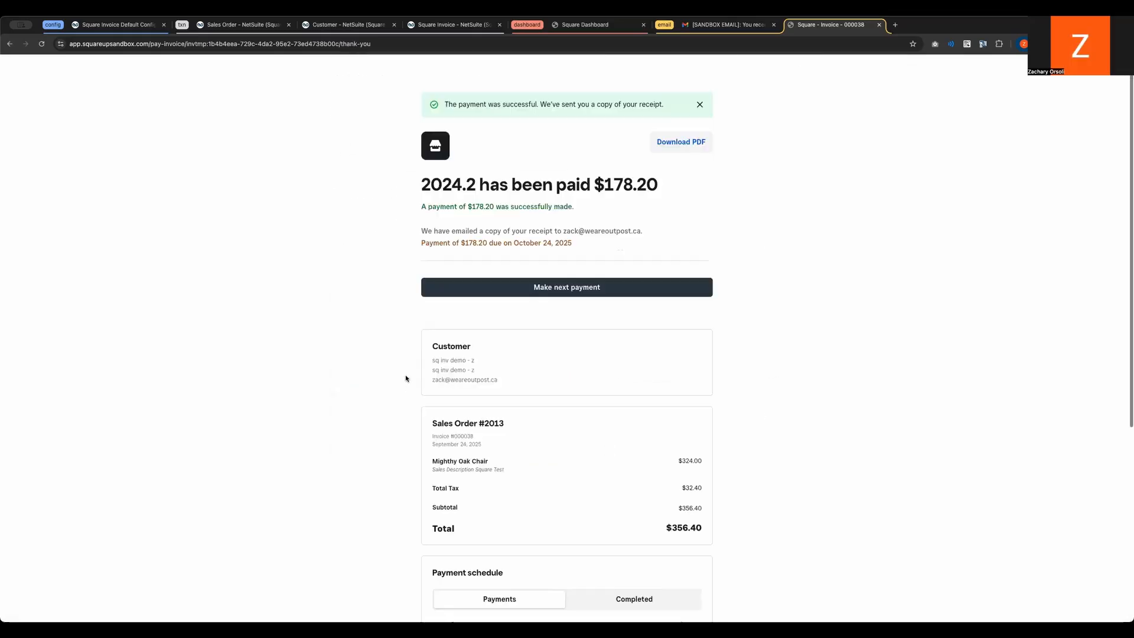
Step: Review the payment confirmation page, highlighting the successful payment line and the due date of the next payment
triple_click(596, 211)
click(595, 211)
scroll(608, 230, down, 2)
drag(426, 136, 580, 137)
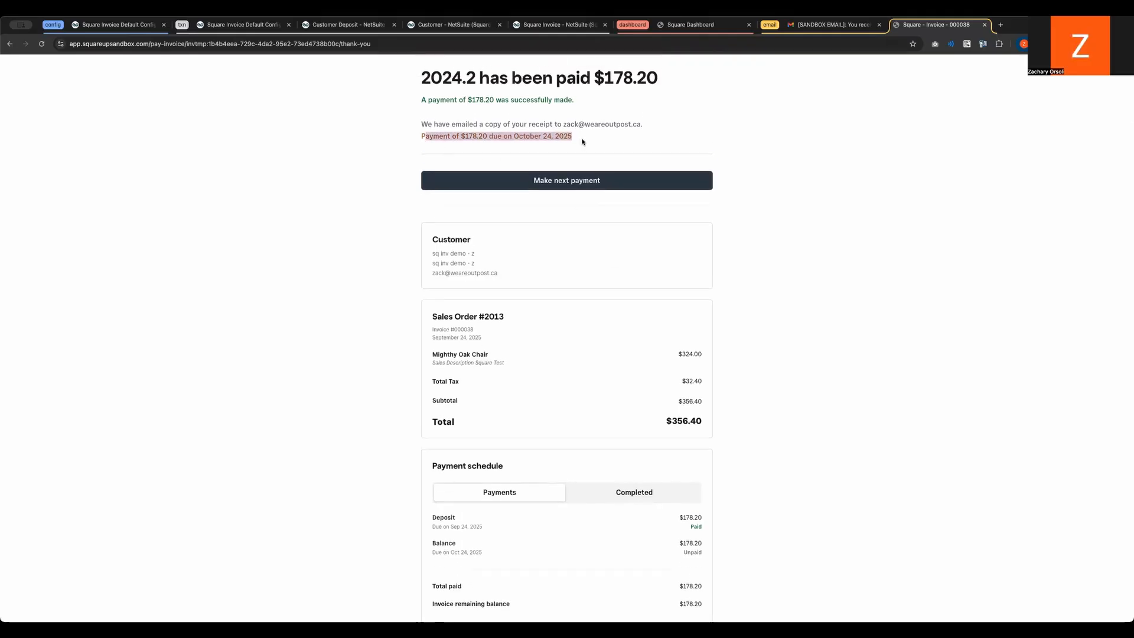
click(584, 140)
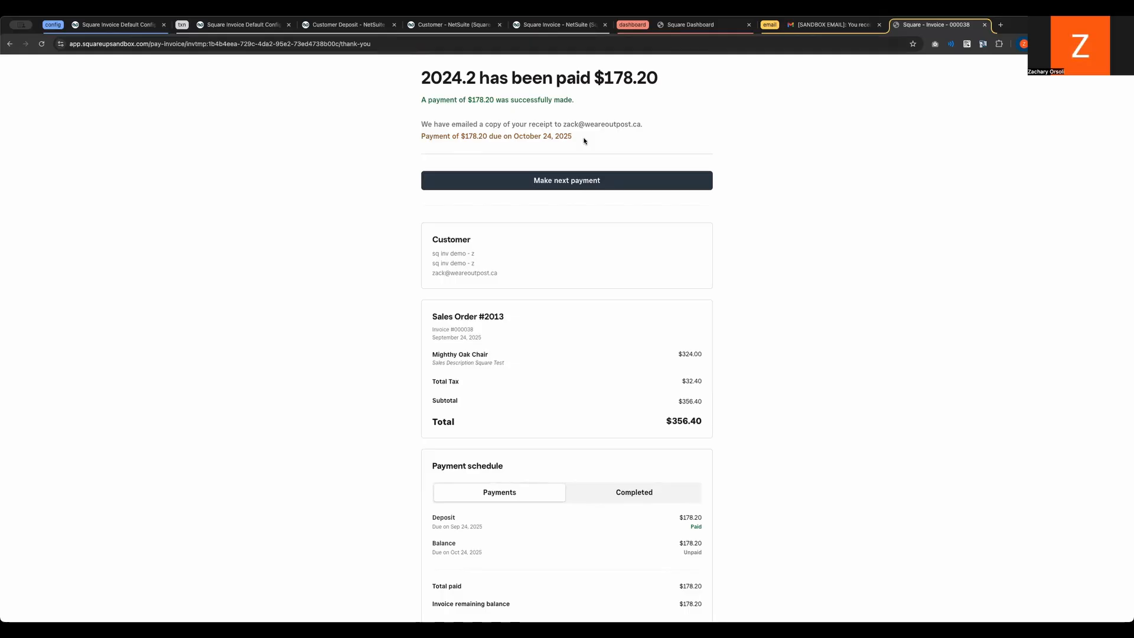
click(691, 26)
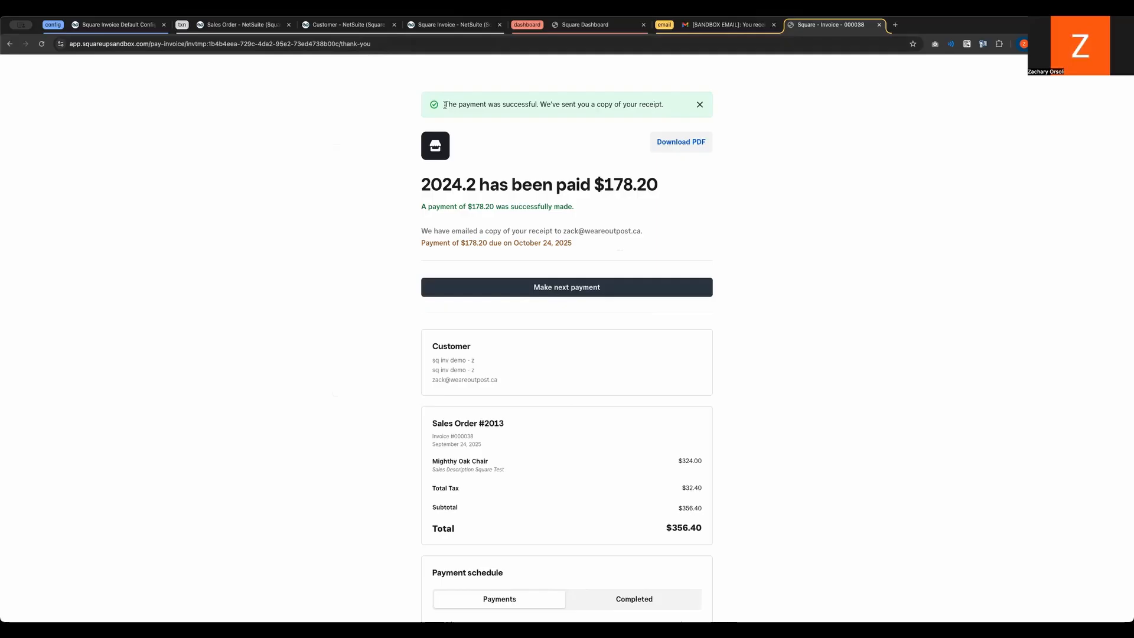
Step: Return to the NetSuite sales order, open the Square Invoice Notifications list in a new tab, and highlight the newest notification
click(247, 22)
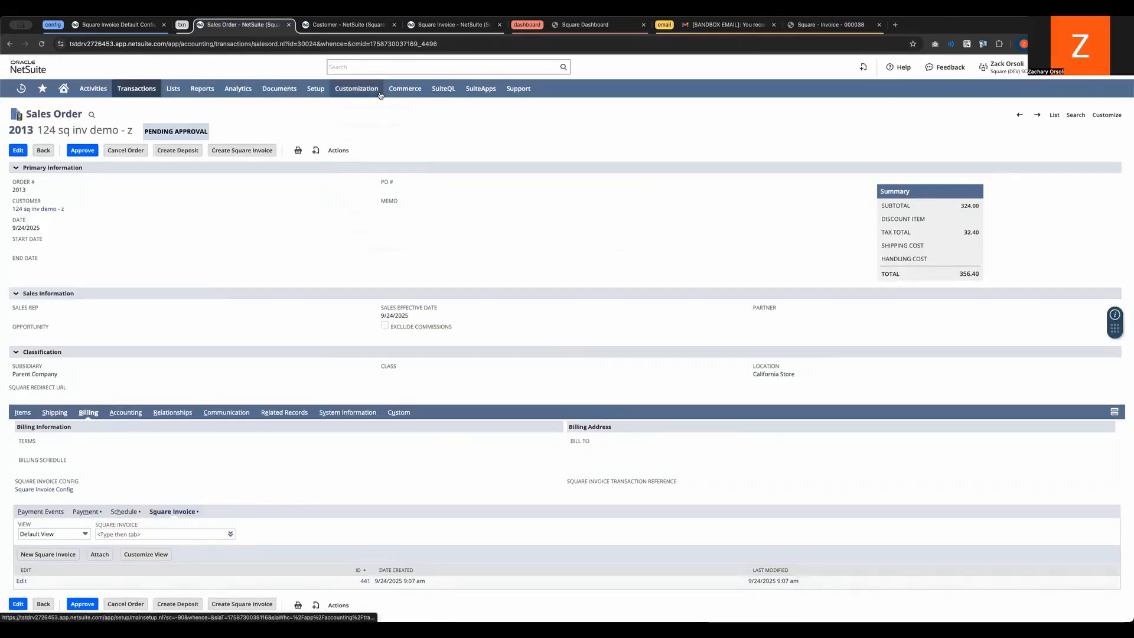
mouse_move(316, 88)
mouse_move(317, 301)
super+click(451, 355)
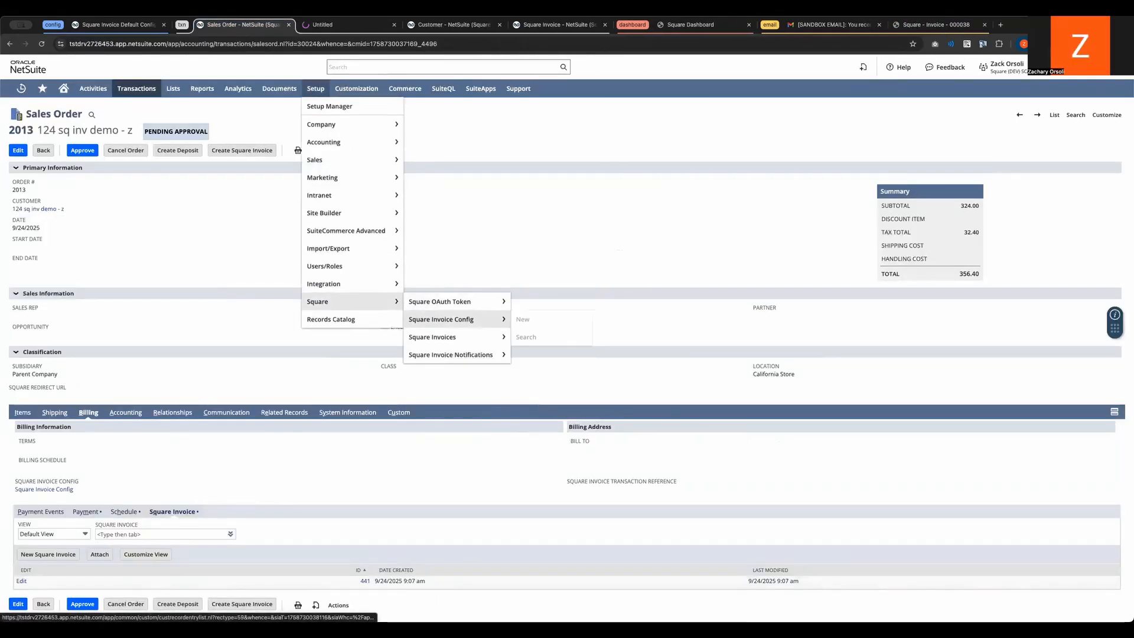
click(350, 26)
drag(102, 217, 293, 219)
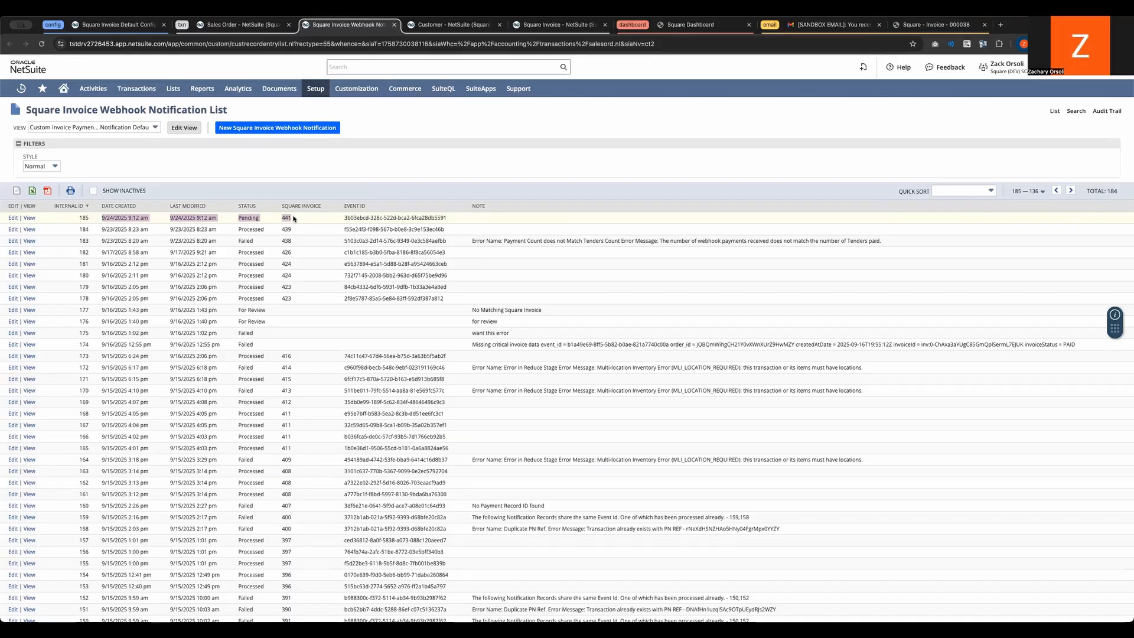
Step: View the second-newest webhook notification, open its linked customer deposit, and highlight the payment event's handling mode
click(26, 231)
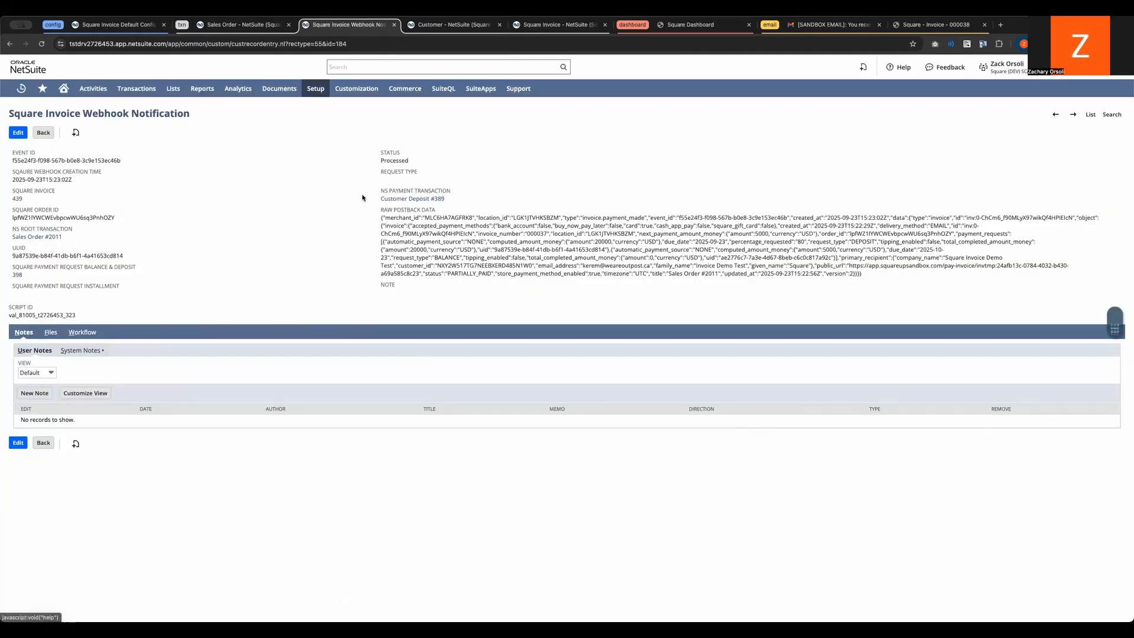
mouse_move(401, 202)
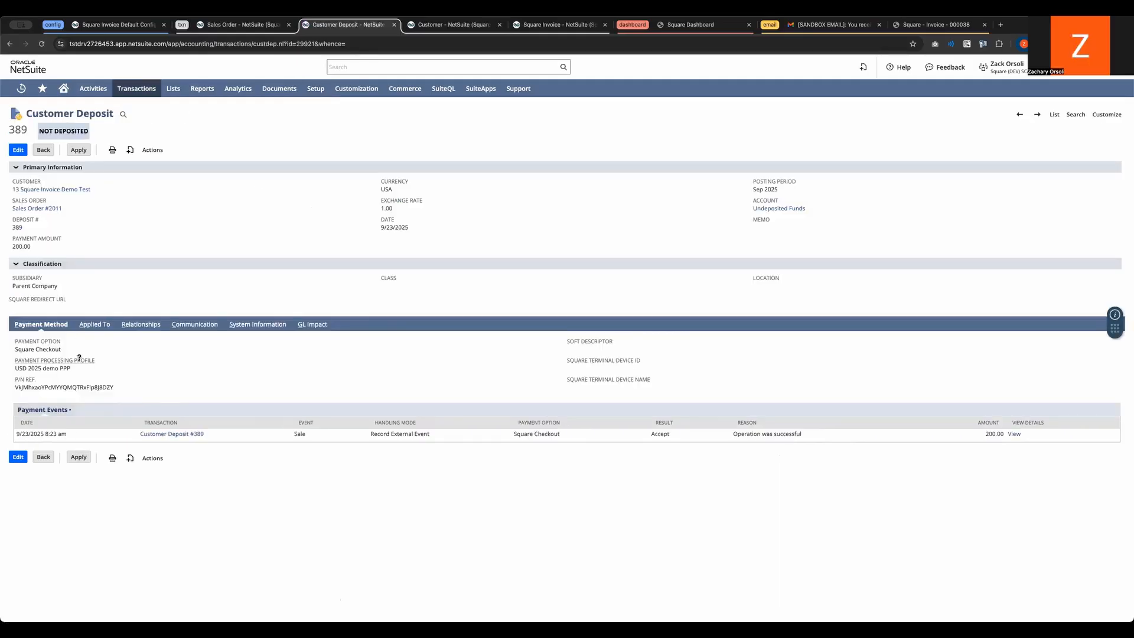
drag(384, 436, 521, 438)
click(521, 438)
Step: Return to the sales order and open its linked Square Invoice Config record for editing
click(251, 27)
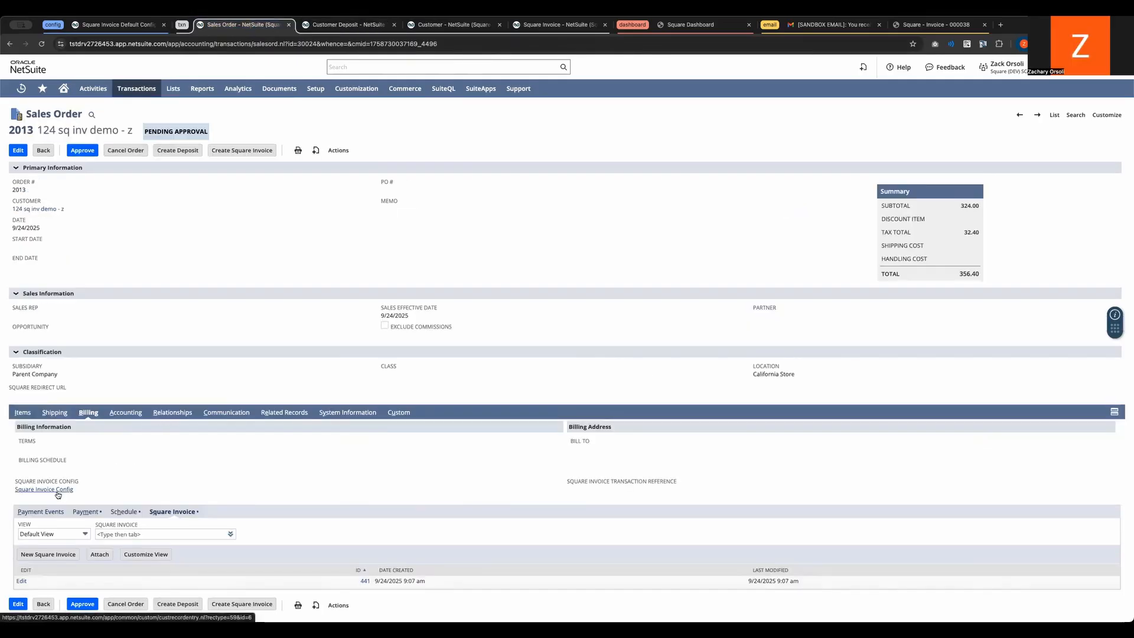
mouse_move(15, 489)
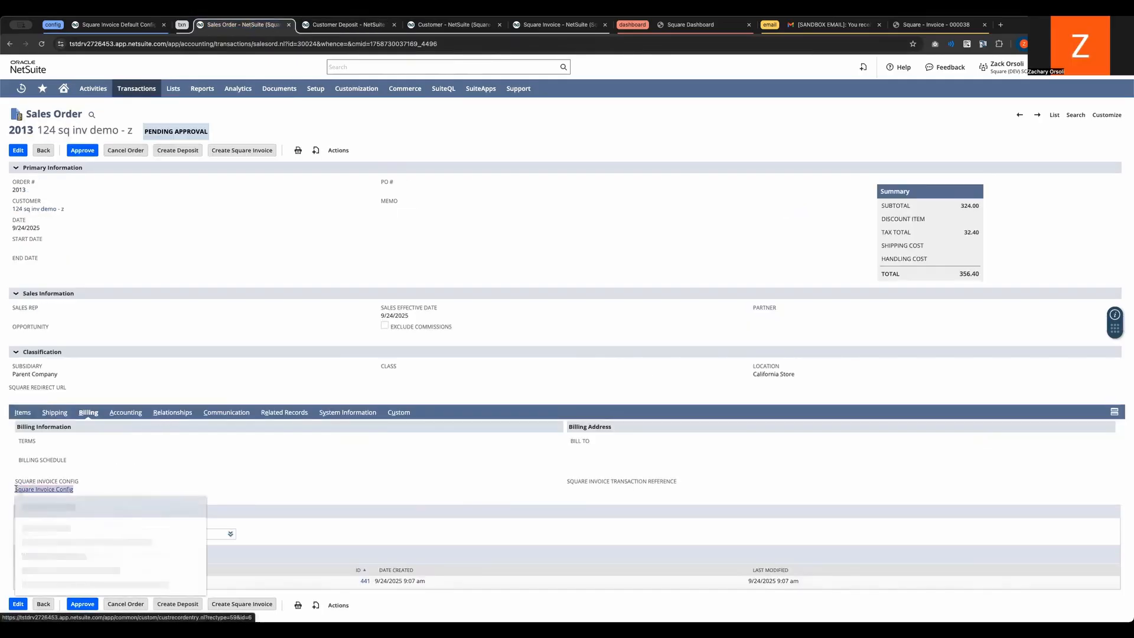
click(59, 491)
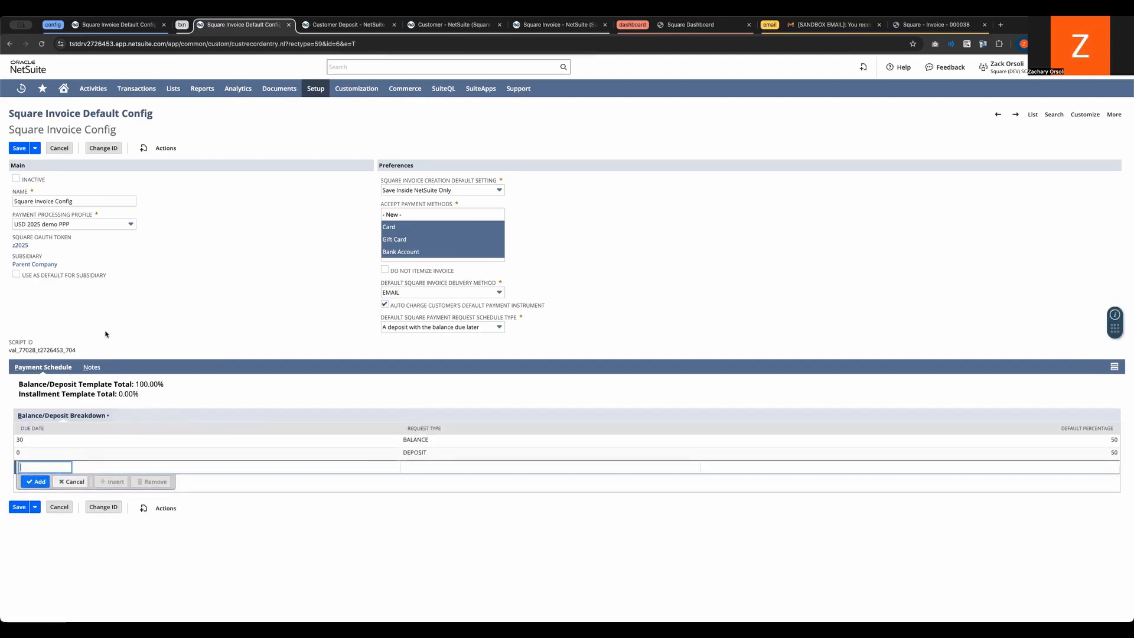
Step: Enable Use as Default for Subsidiary on the Square Invoice Config and highlight the config's name
drag(126, 275, 21, 275)
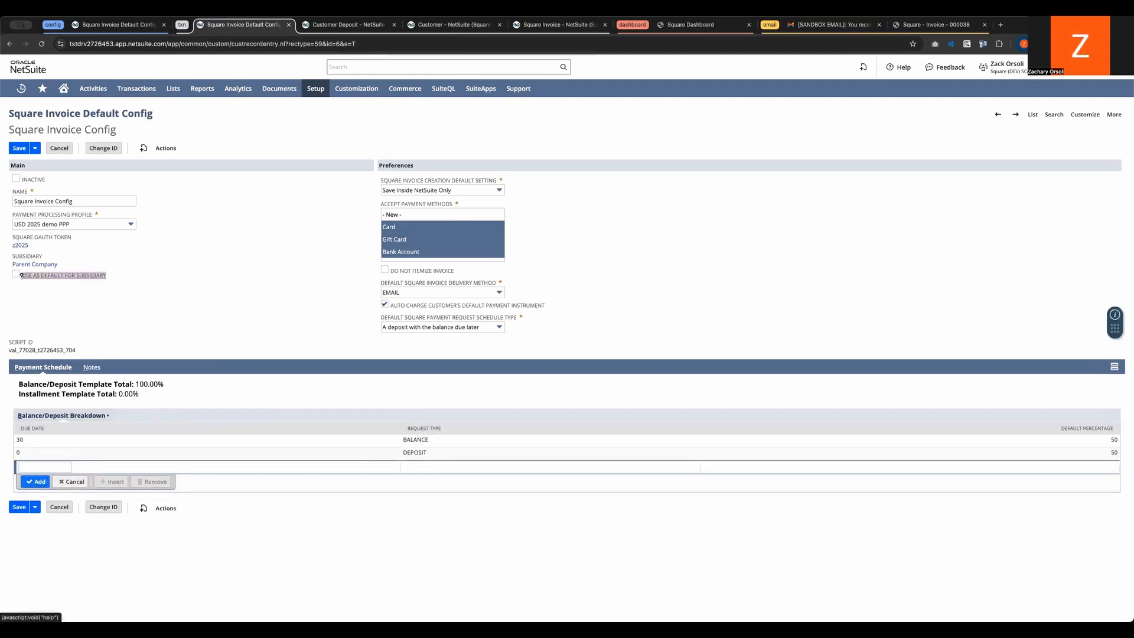
click(22, 275)
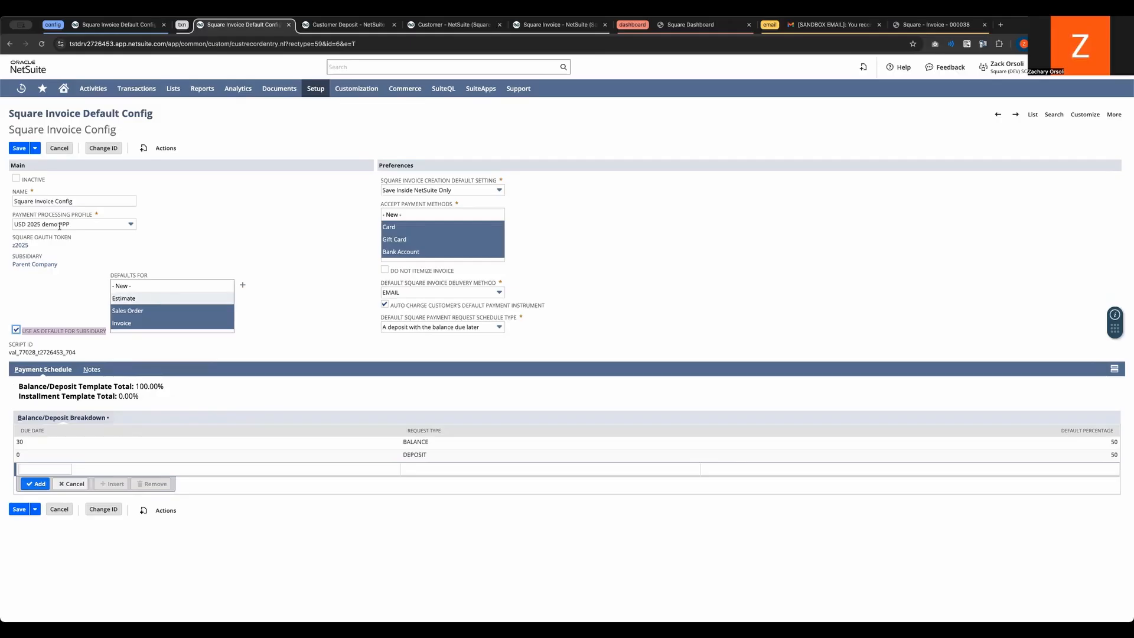
drag(86, 201, 8, 201)
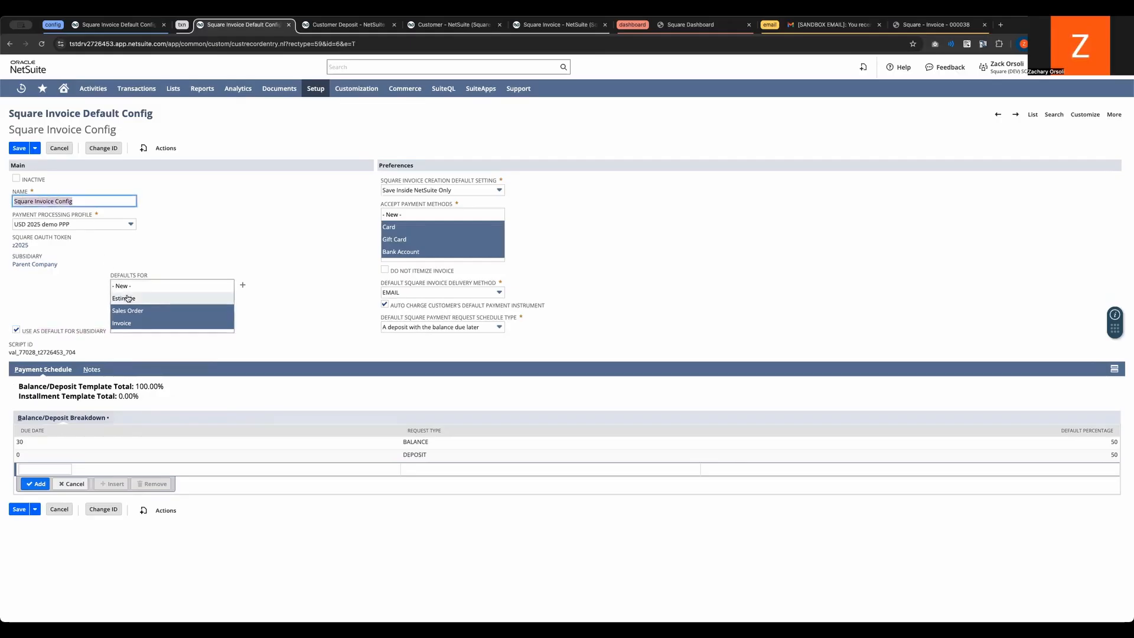
click(272, 237)
Step: Set the Square Invoice Creation Default Setting to Auto-publish Square Invoices on save
click(408, 191)
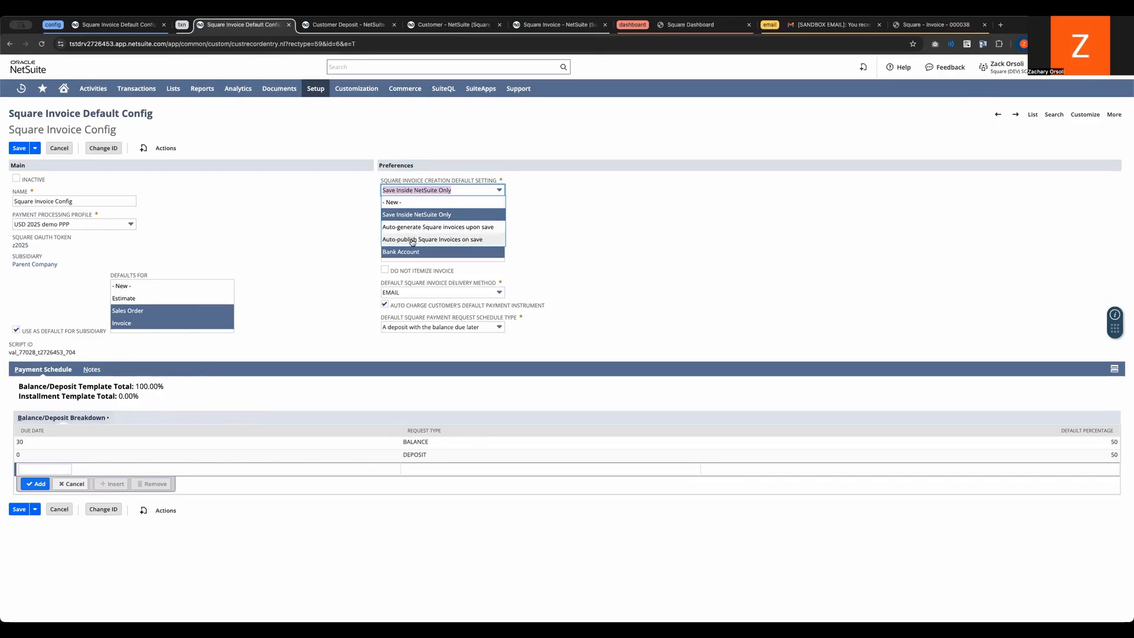
click(412, 240)
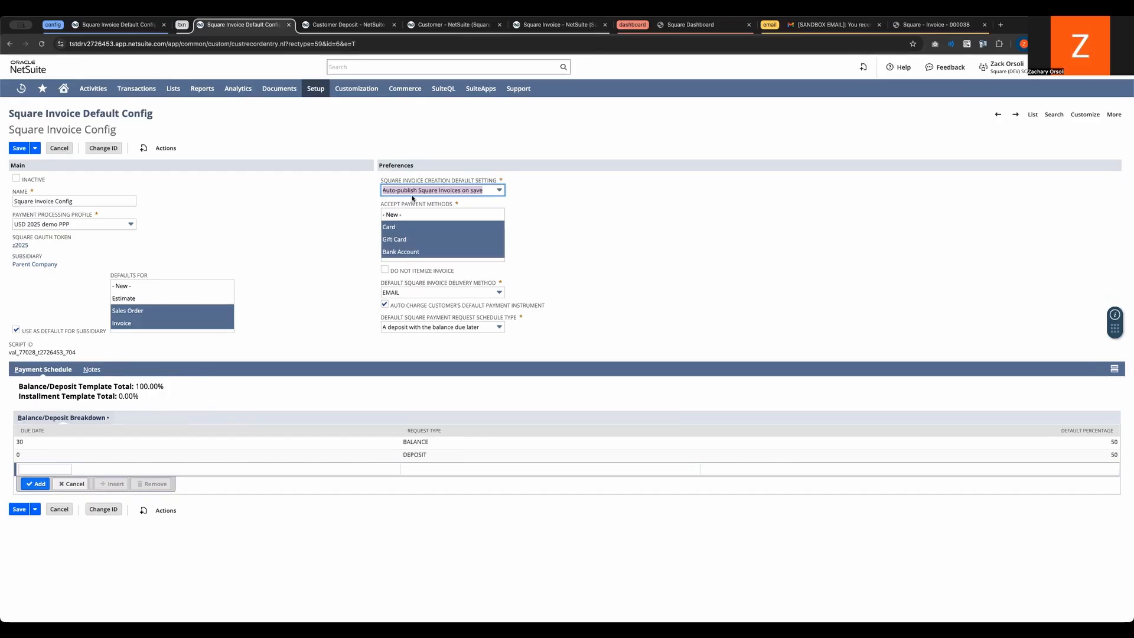
drag(90, 202, 2, 200)
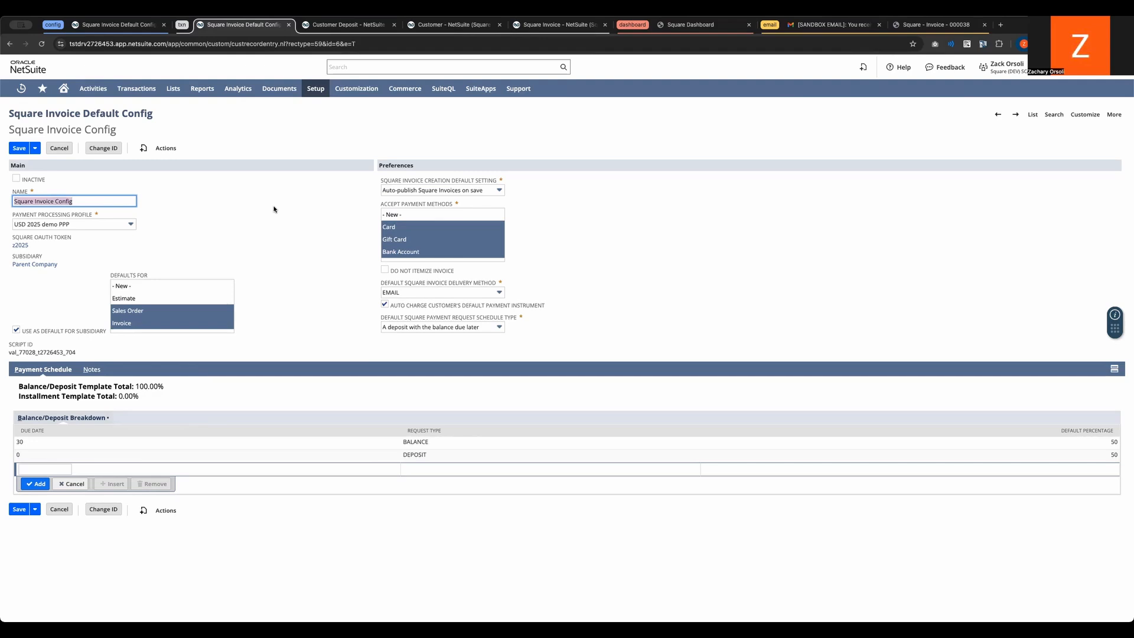
click(414, 189)
click(390, 190)
click(383, 189)
click(352, 189)
Step: Examine the accepted payment methods in the config and highlight the Do Not Itemize Invoice option
scroll(404, 223, down, 2)
scroll(405, 225, up, 2)
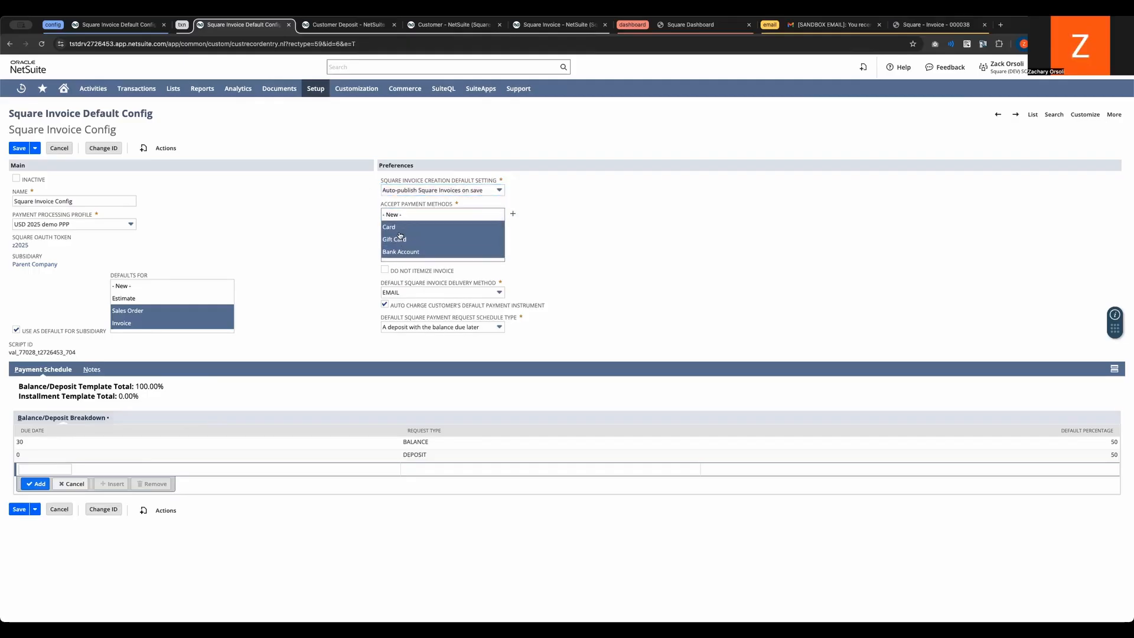
scroll(402, 254, down, 2)
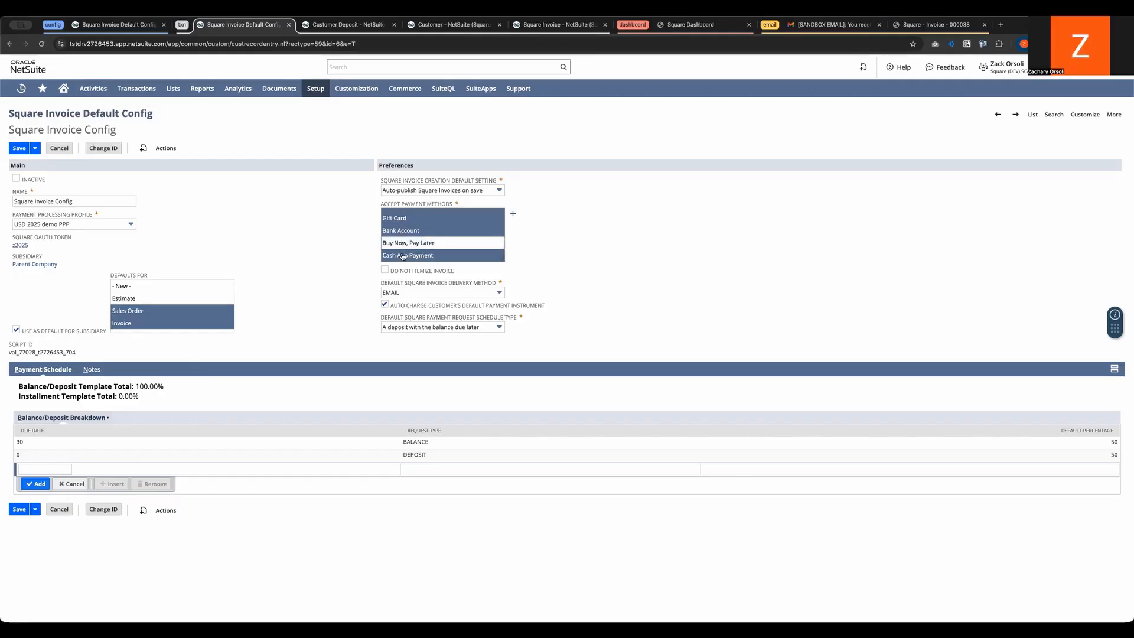
drag(382, 273, 452, 273)
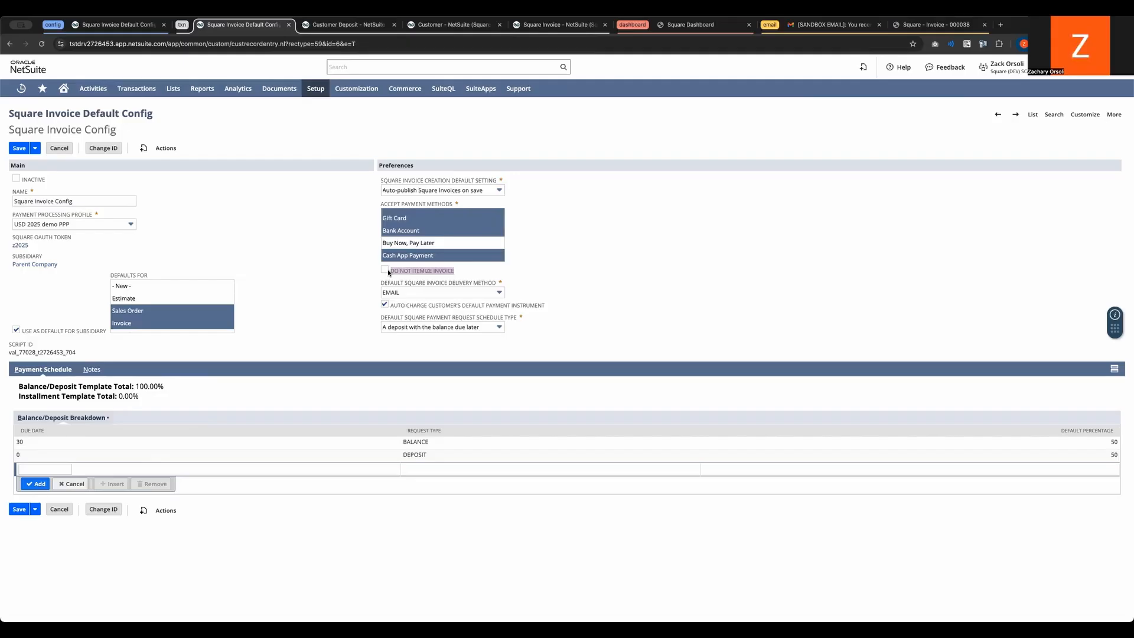
Step: Switch to the Gmail invoice email and highlight the itemized invoice summary
click(833, 24)
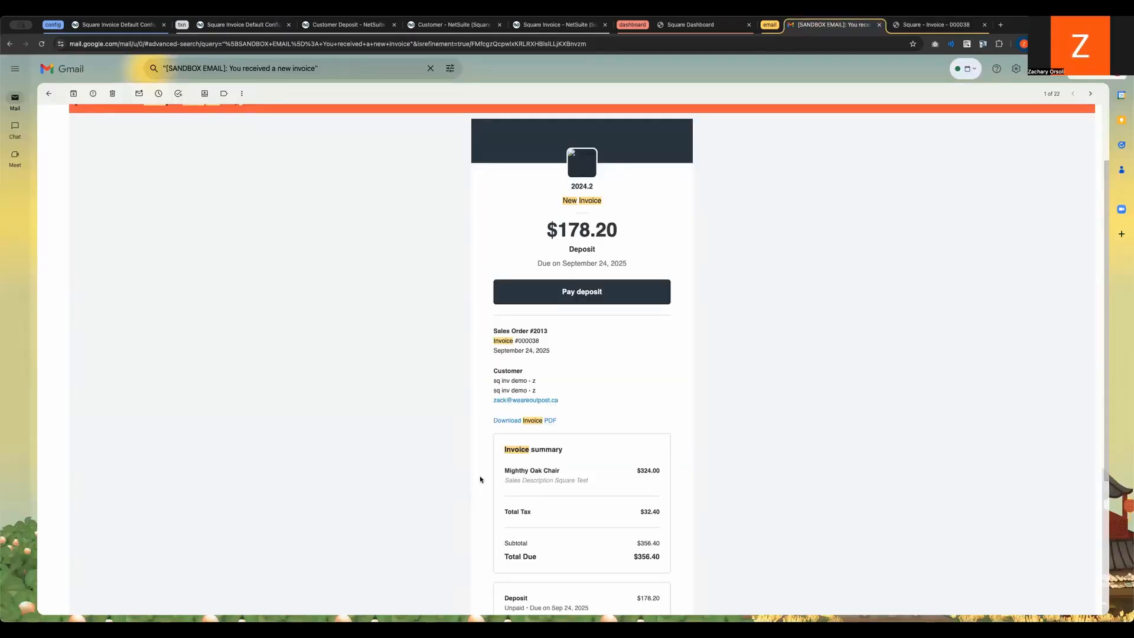
scroll(480, 480, down, 1)
drag(503, 393, 662, 421)
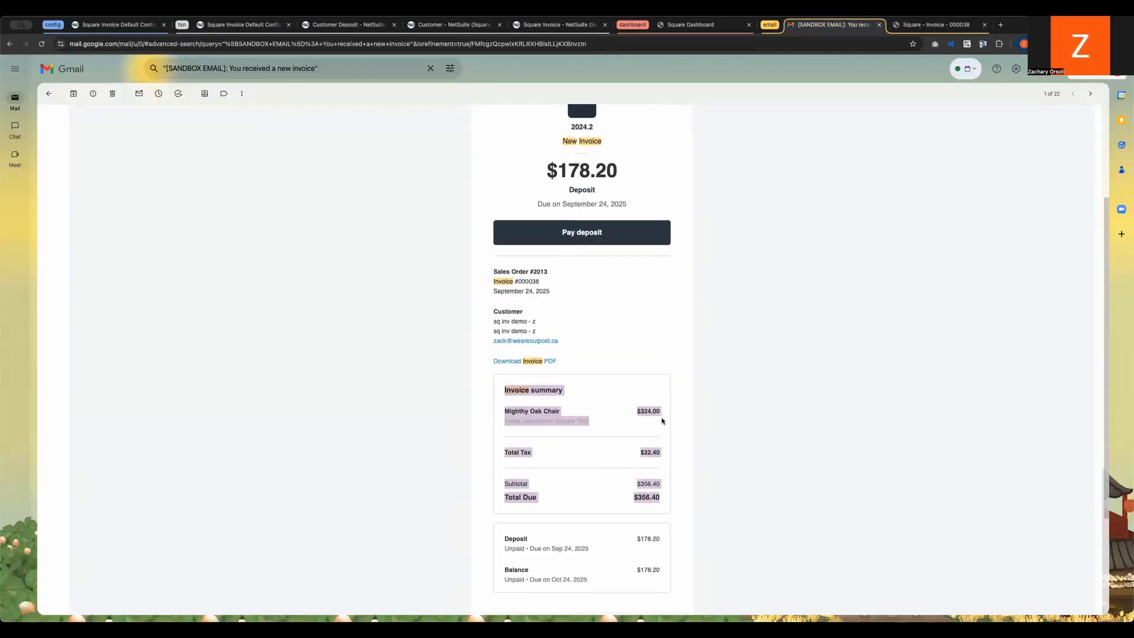
Step: Highlight the config's option to auto charge the default payment instrument, and view the Square Invoice Default Pay Instrument list in the customer's financial details
click(247, 25)
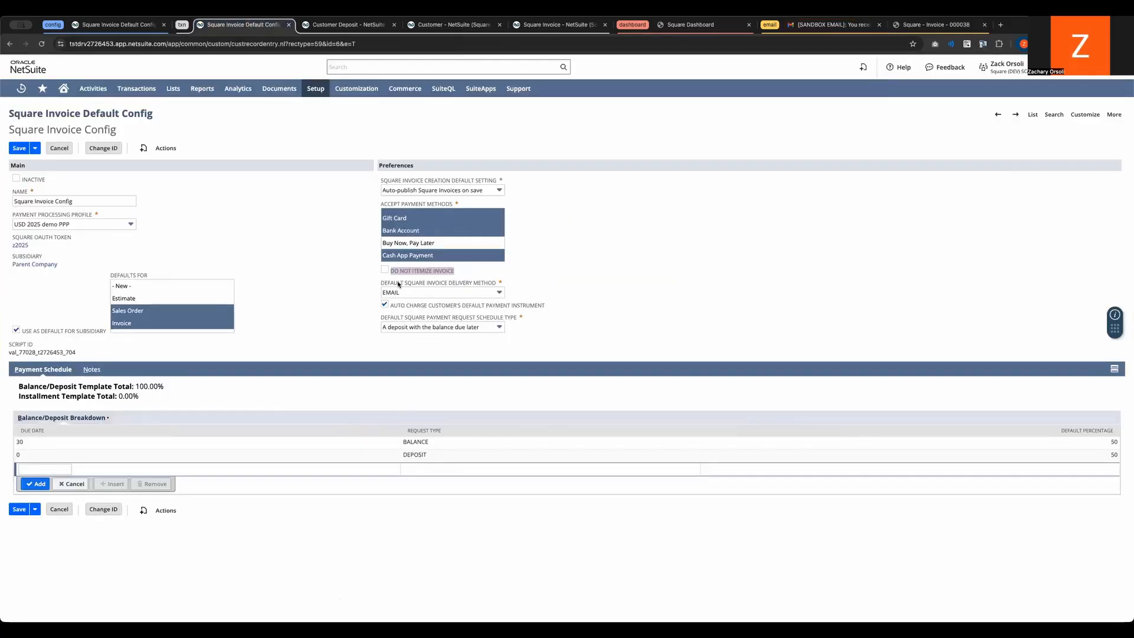
drag(550, 310, 407, 305)
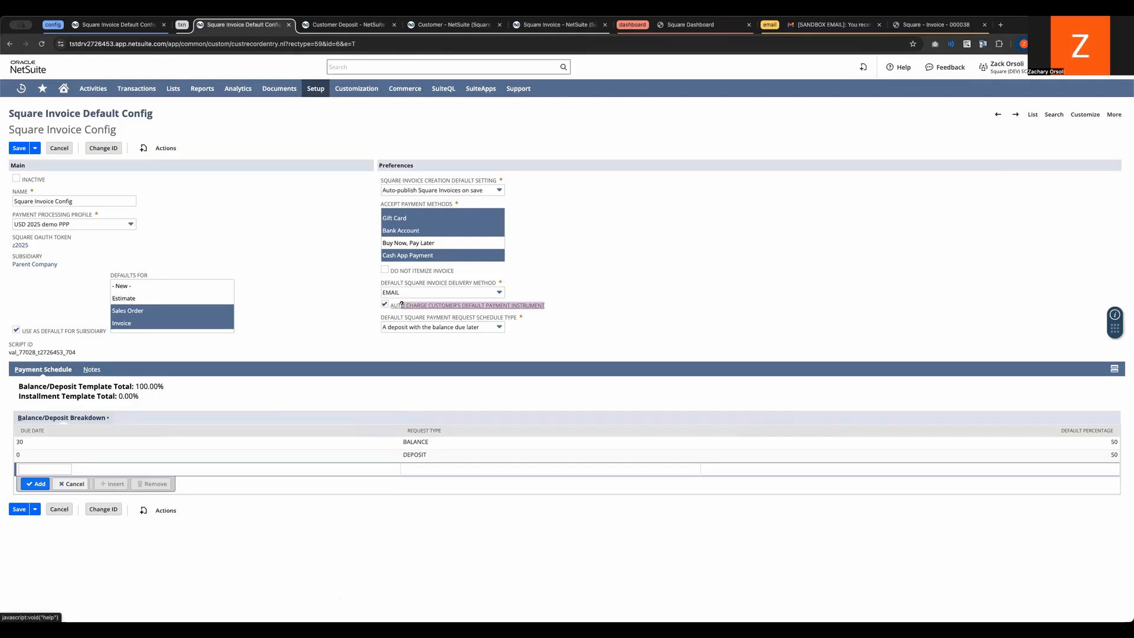
click(444, 26)
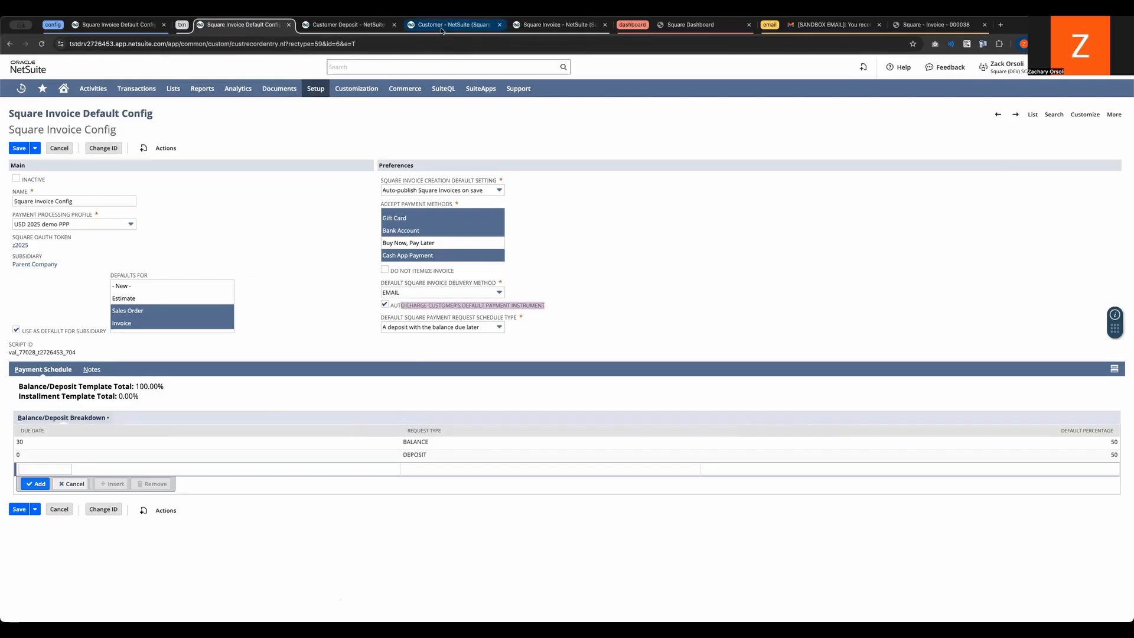
click(286, 360)
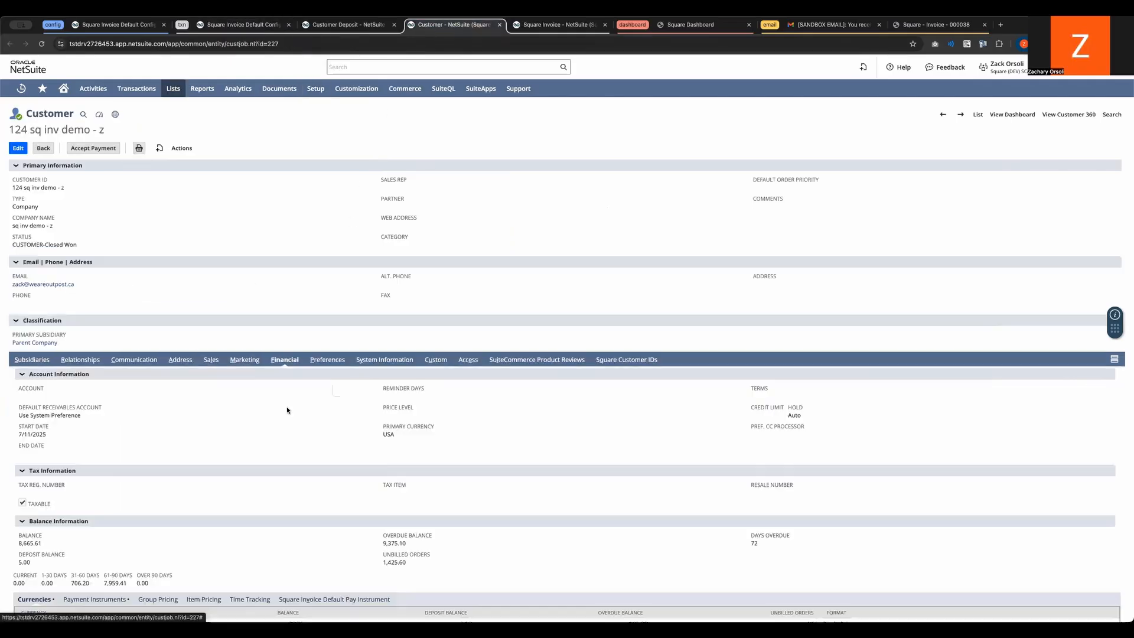
scroll(291, 455, down, 2)
click(305, 532)
scroll(305, 532, down, 1)
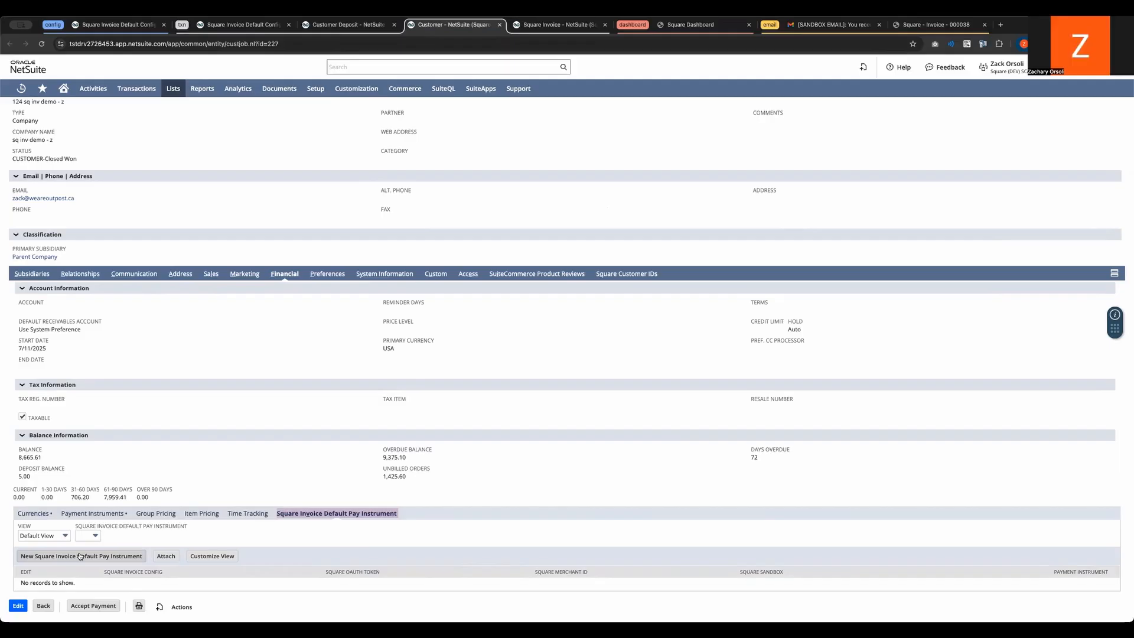
Step: Return to the Square Invoice Config and set the default payment request schedule type to One payment in full, accepting the change
click(254, 25)
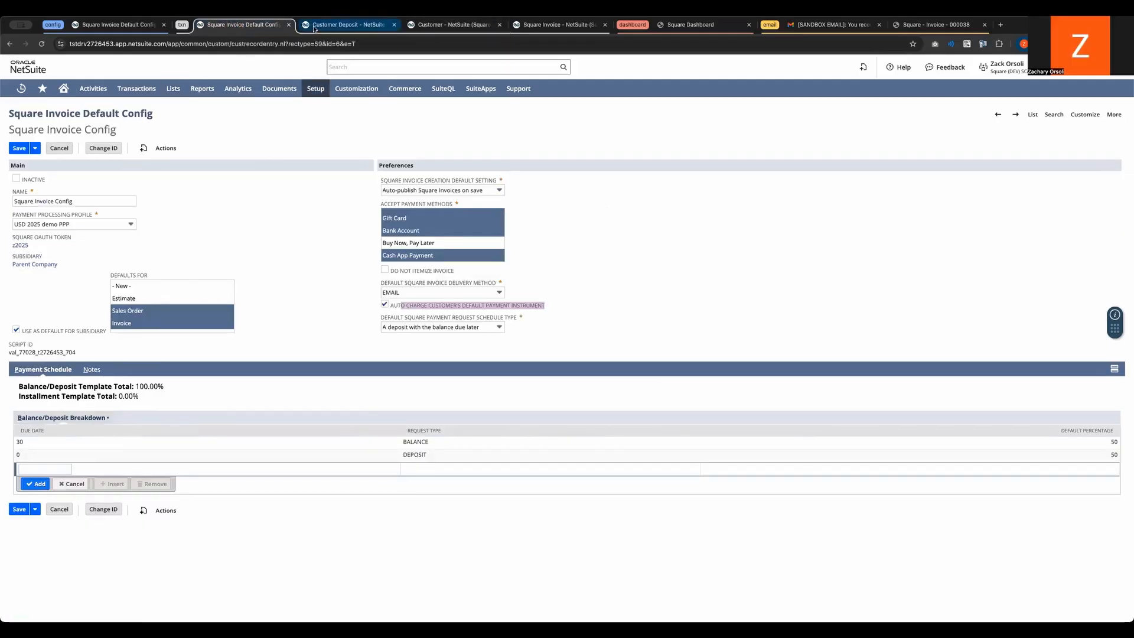
click(417, 327)
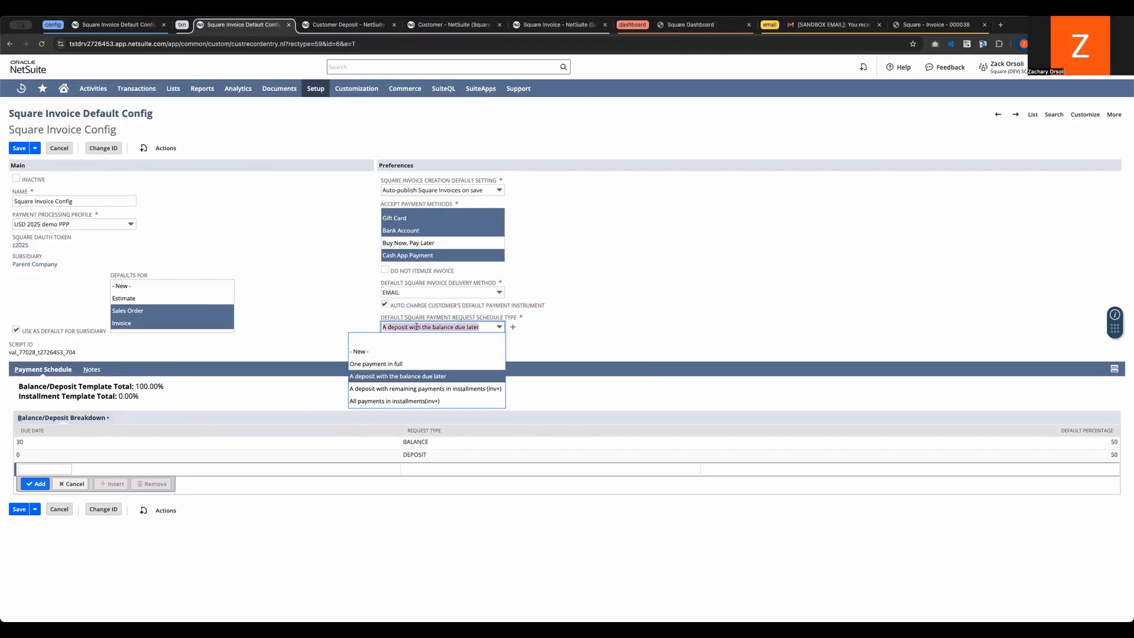
click(417, 366)
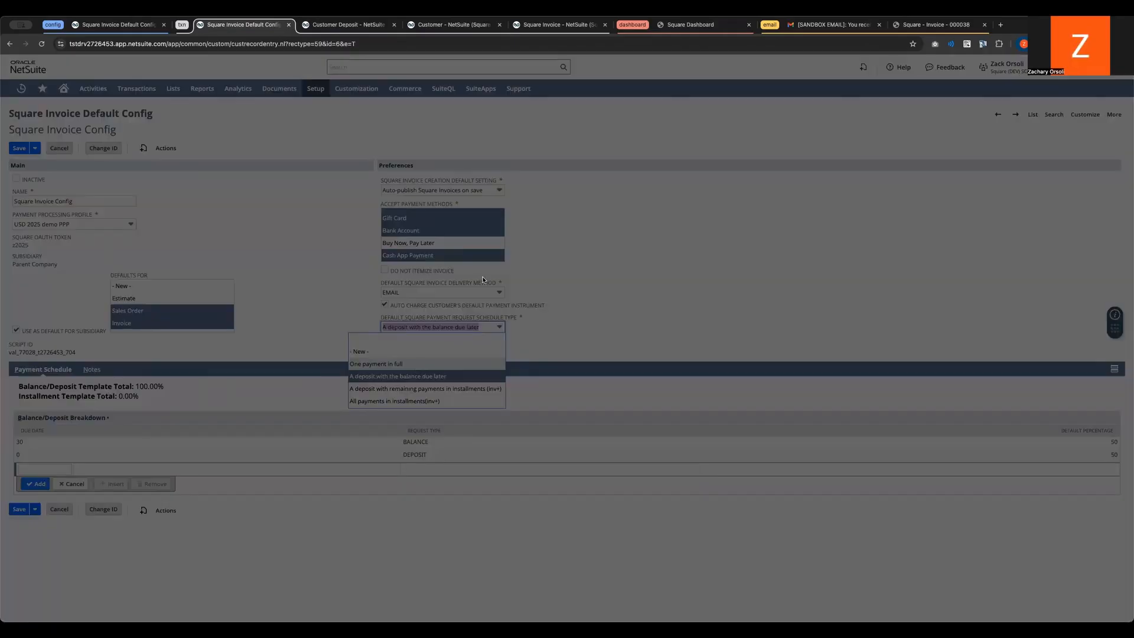
click(639, 106)
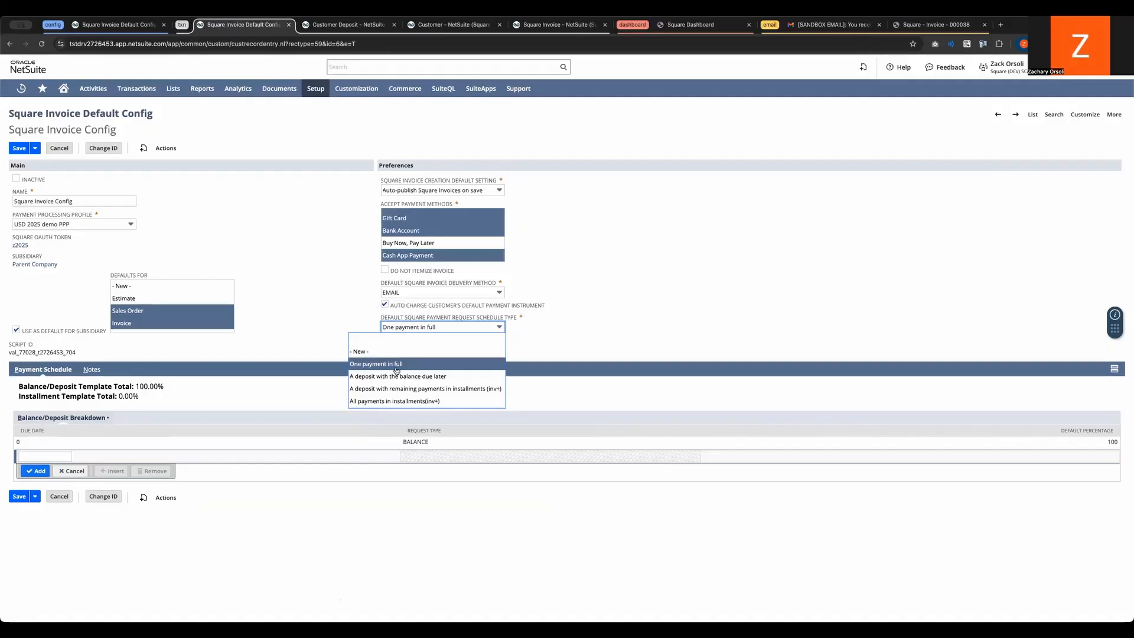
Step: Set the schedule type to A deposit with the balance due later, and examine the editable due dates and percentage in the Balance/Deposit Breakdown
click(395, 376)
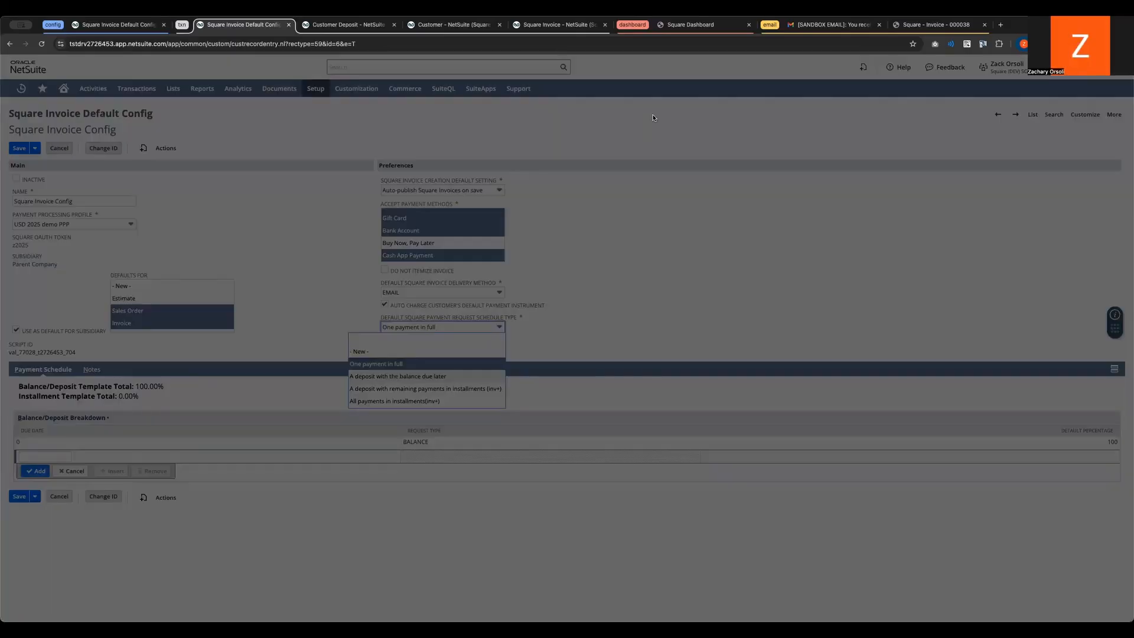
click(650, 111)
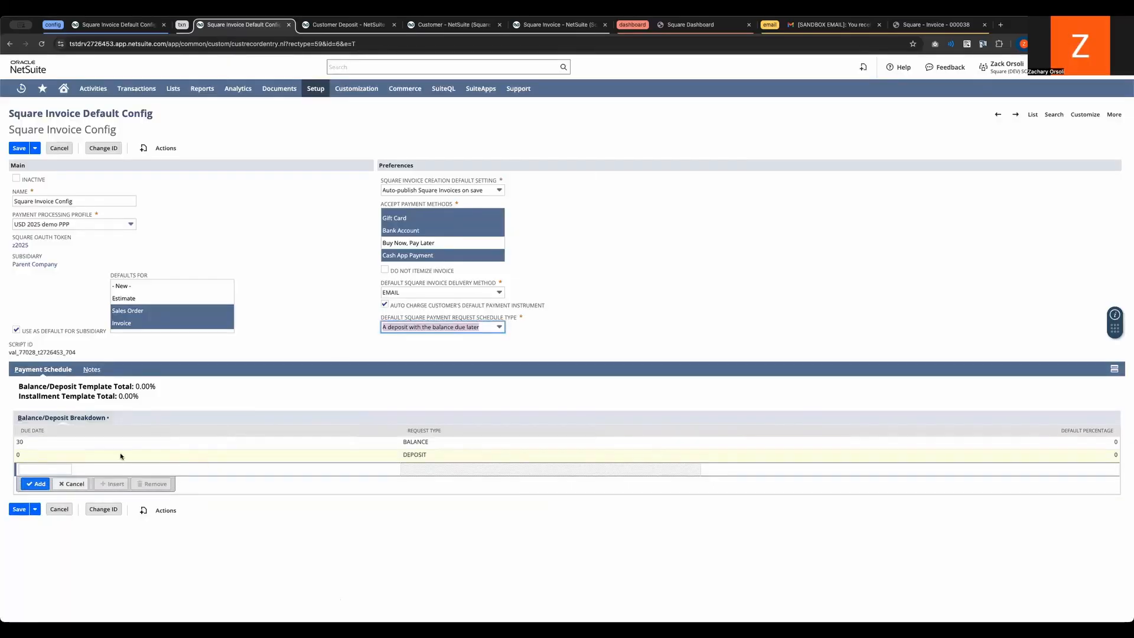
drag(18, 432, 60, 431)
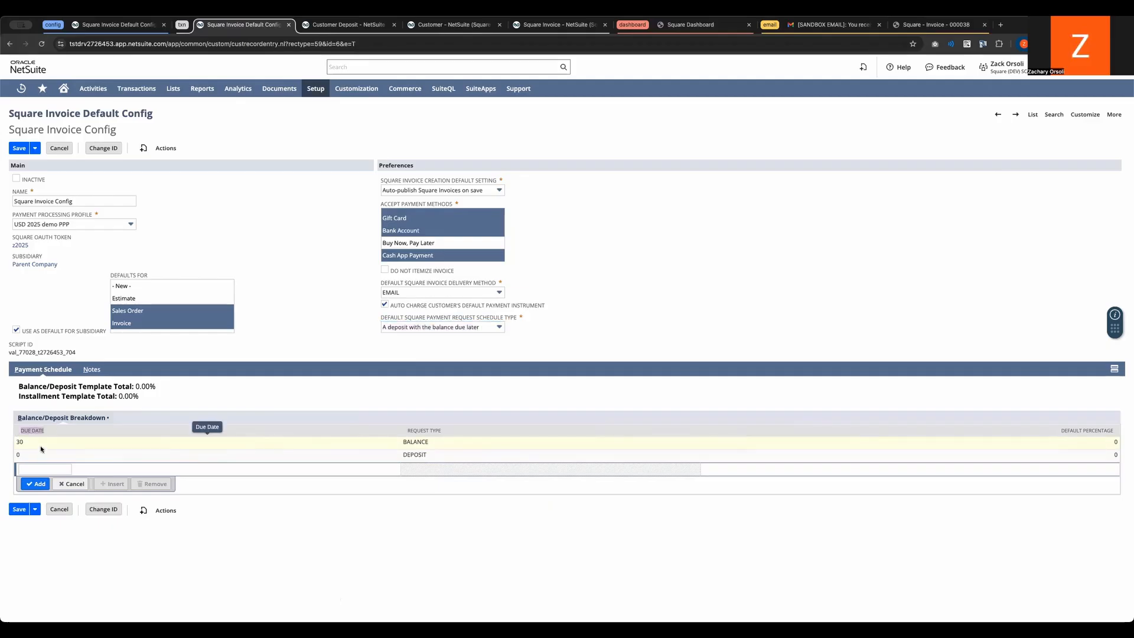
click(41, 448)
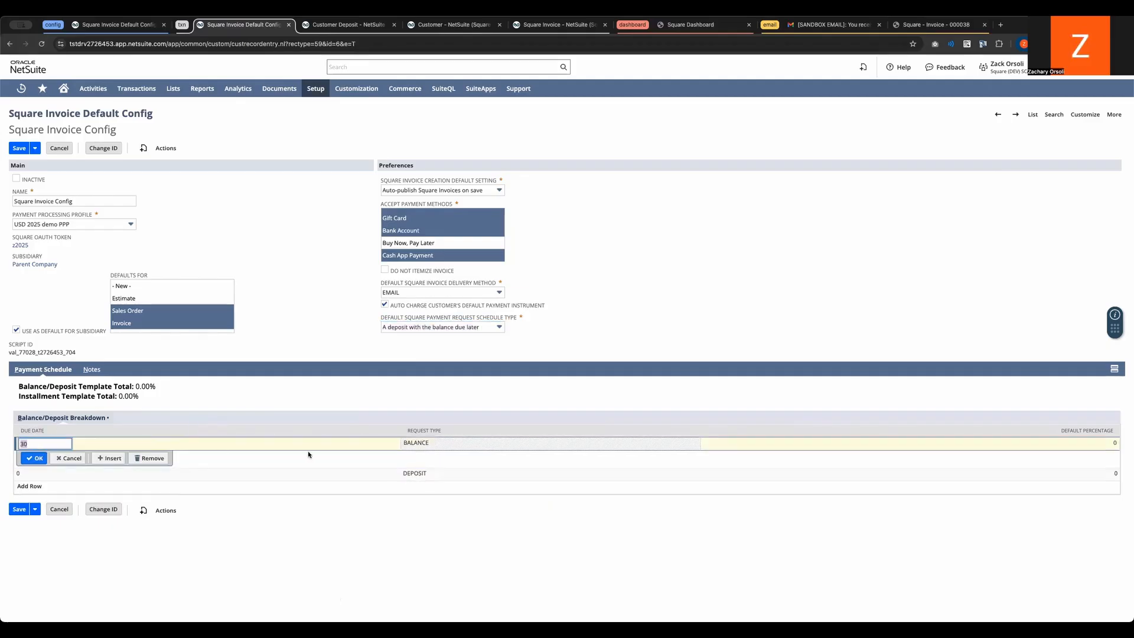
click(34, 459)
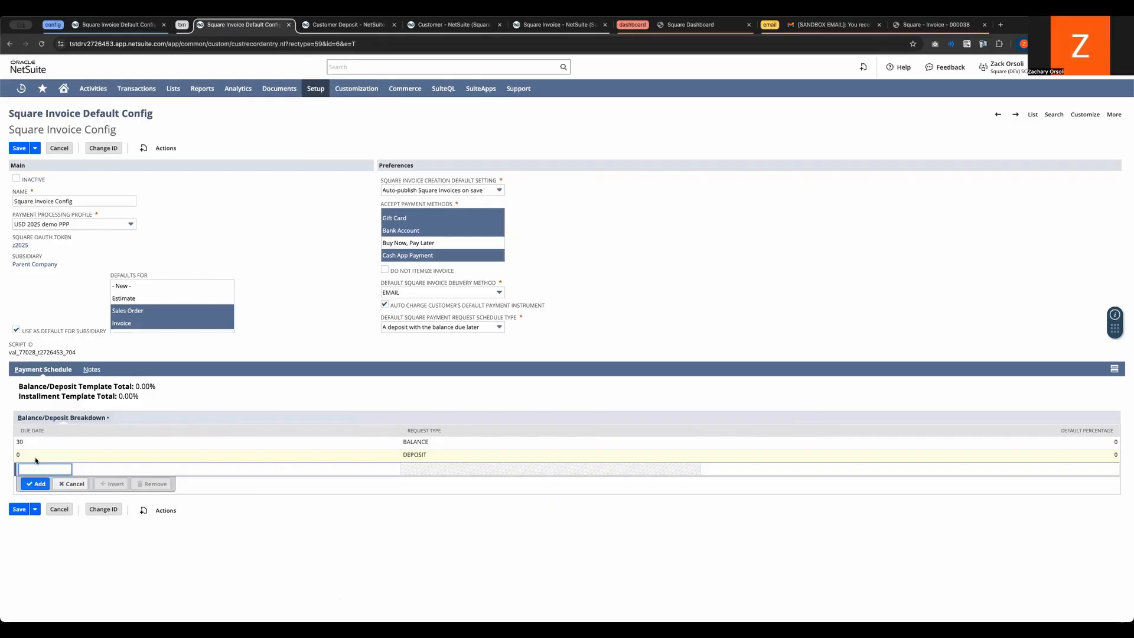
click(35, 459)
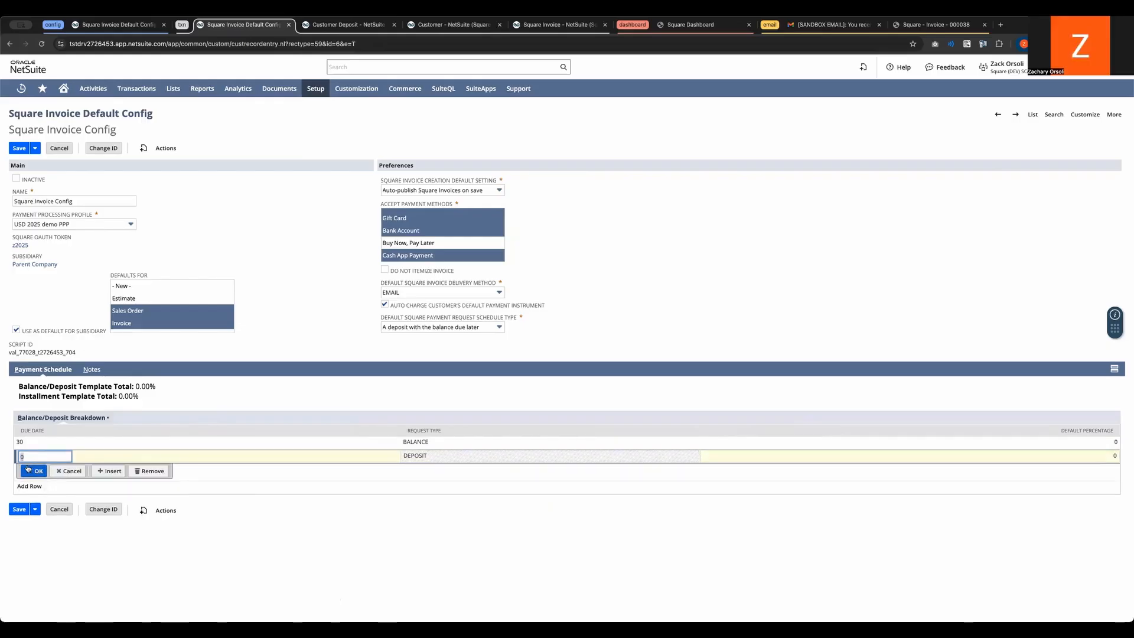
click(27, 469)
click(1077, 442)
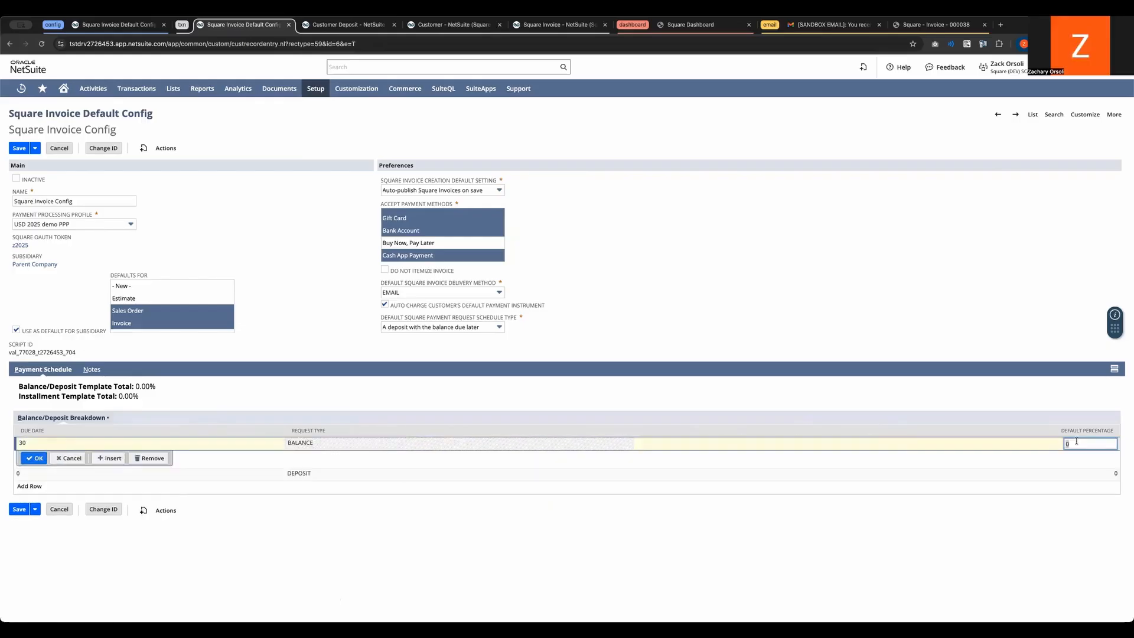
Step: Set the schedule type to All payments in installments(inv+) and add an installment with due date 40 and default percentage 10
click(466, 326)
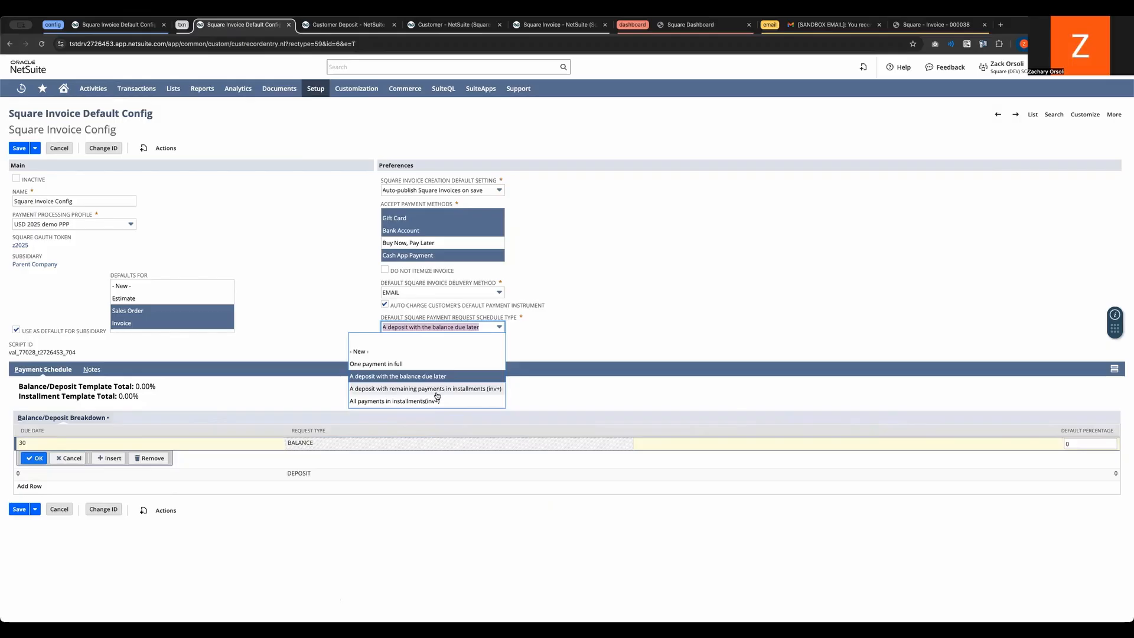
click(431, 402)
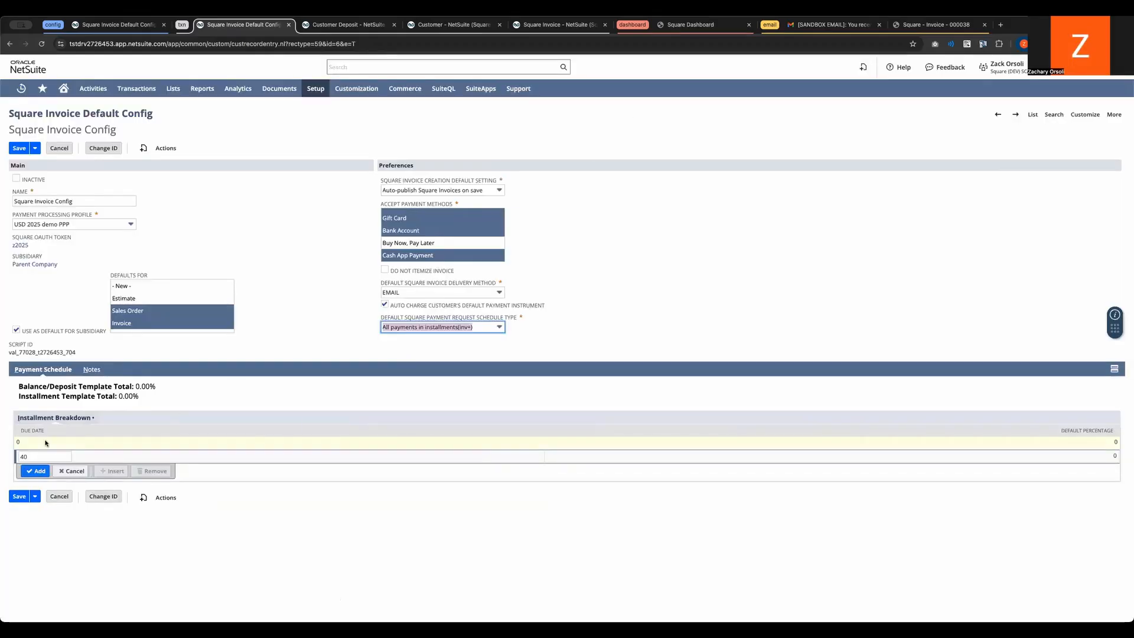
double_click(48, 457)
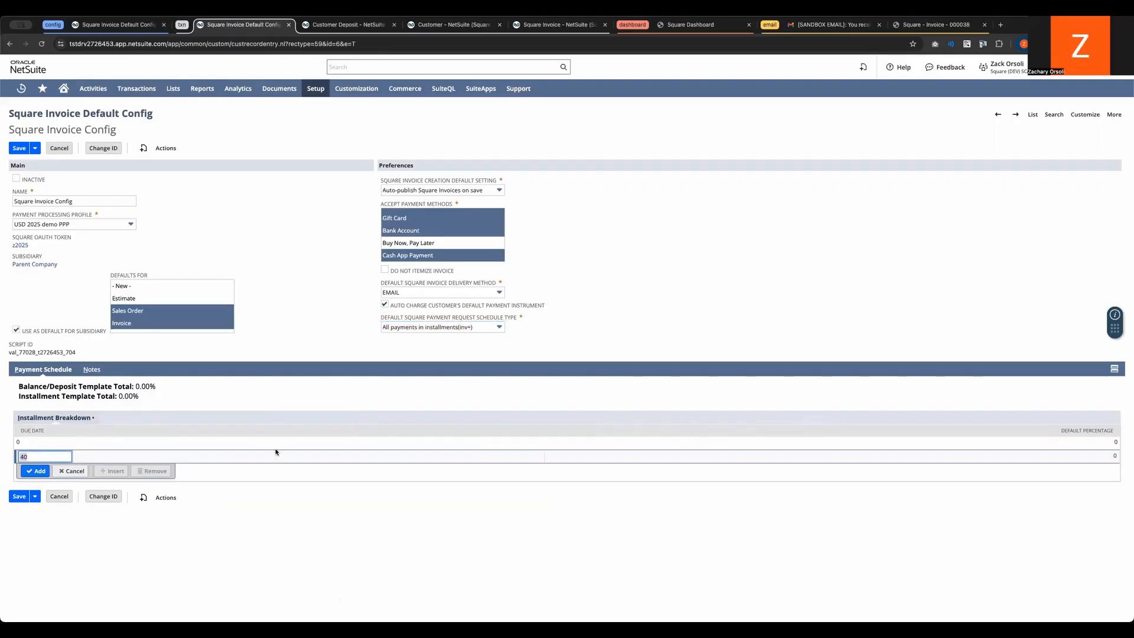
click(1091, 456)
text(10)
click(35, 471)
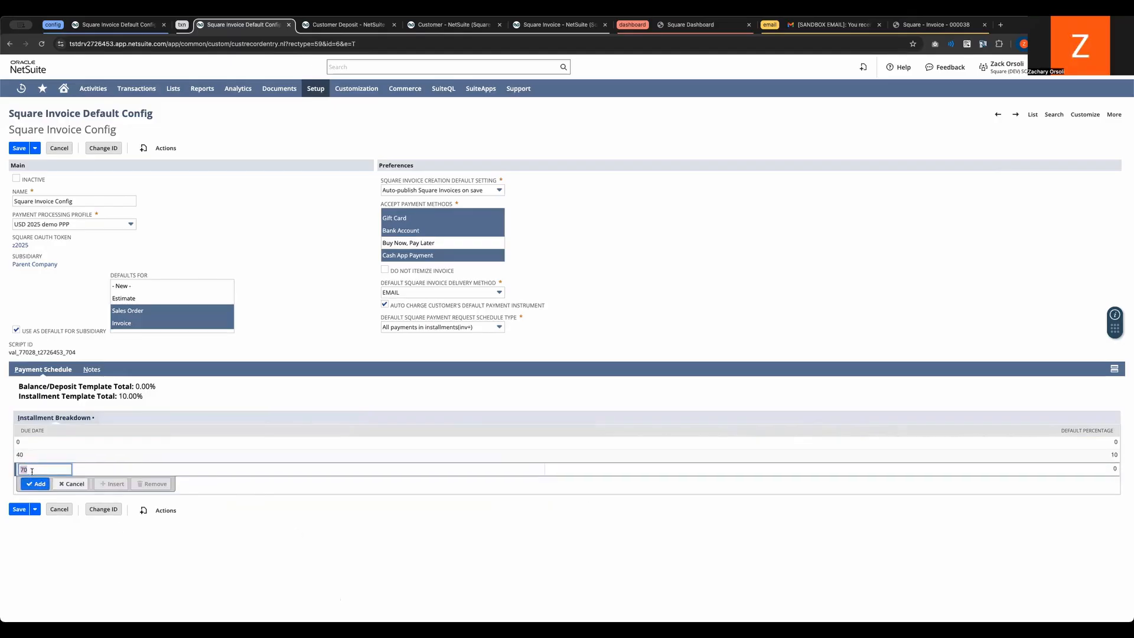
Step: Add an installment with due date 70 and default percentage 40 to the Installment Breakdown
click(1085, 470)
text(40)
click(36, 484)
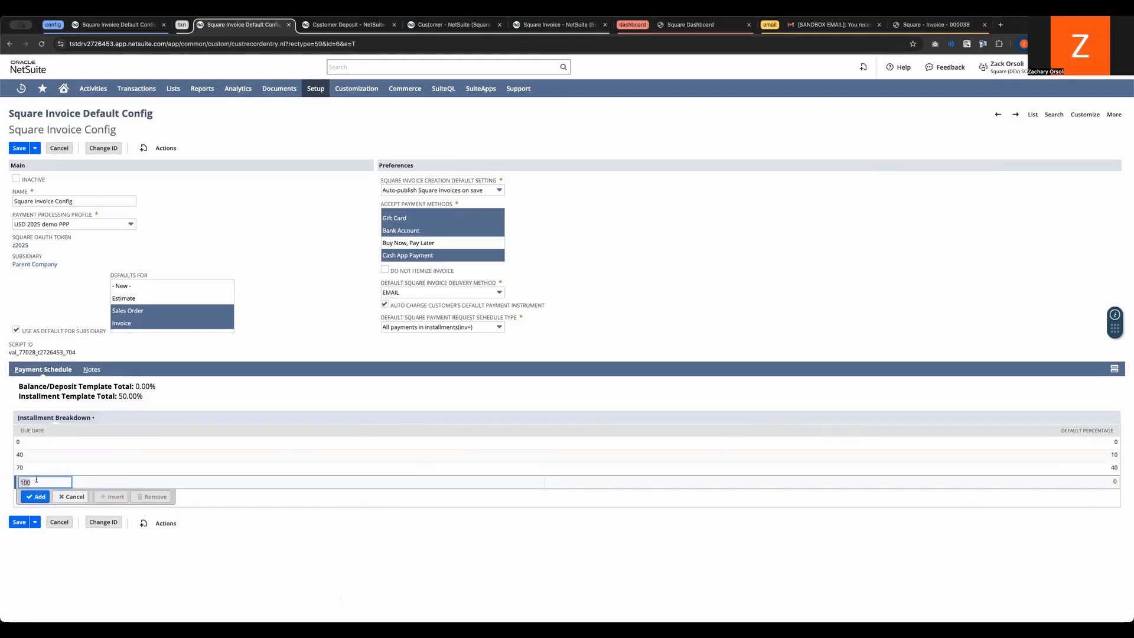